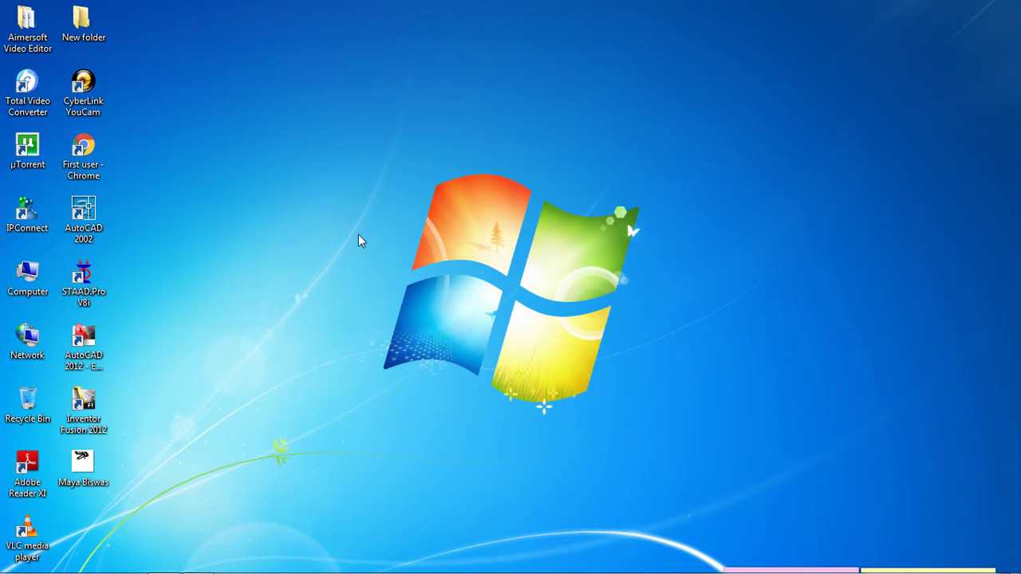
# - Launch STAAD.Pro V8i and open the recent file All Loads
pyautogui.click(88, 289)
pyautogui.doubleClick(84, 285)
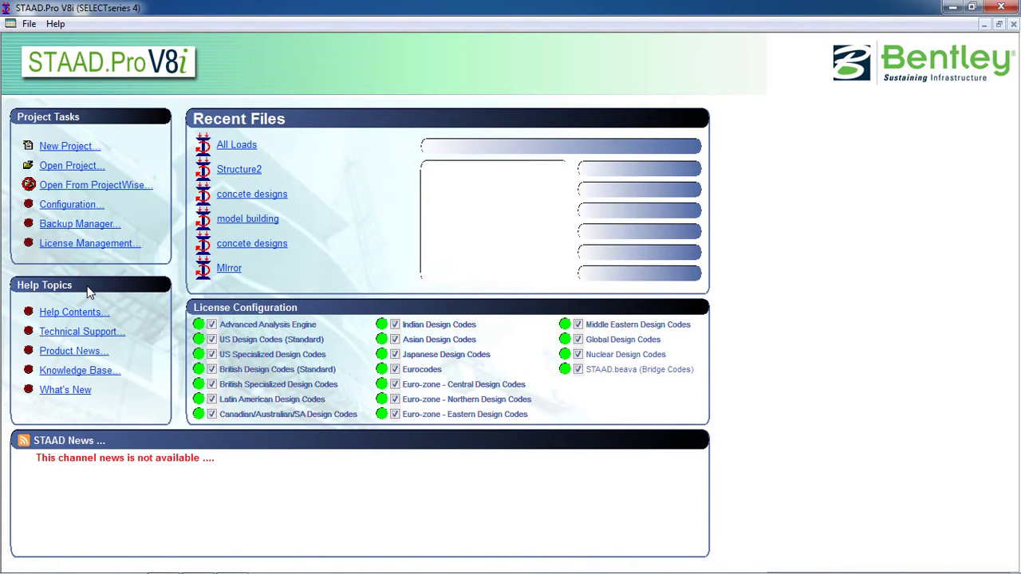
pyautogui.click(236, 148)
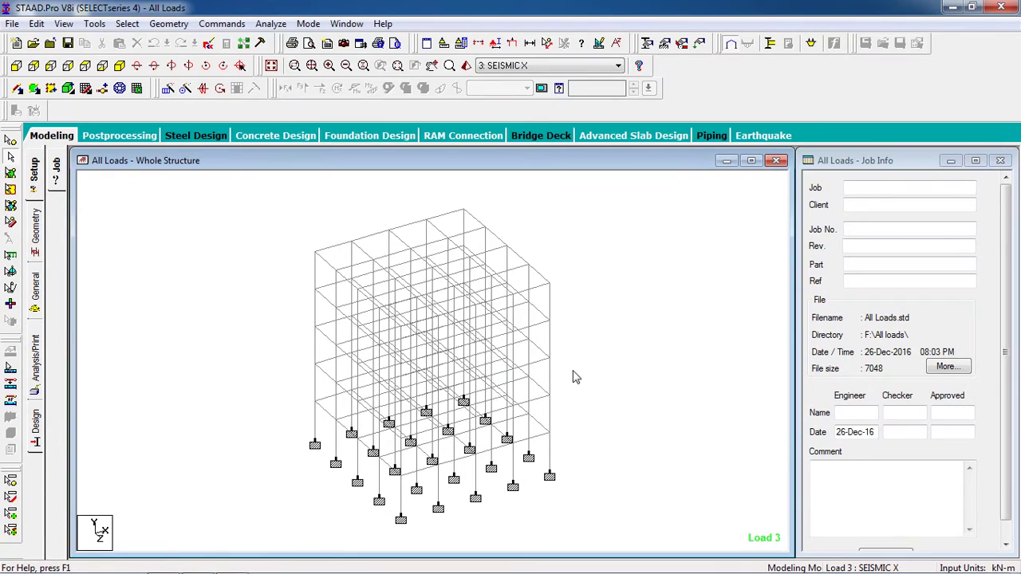
# - Add a Perform Analysis command to the building frame model
pyautogui.scroll(-1, 523, 361)
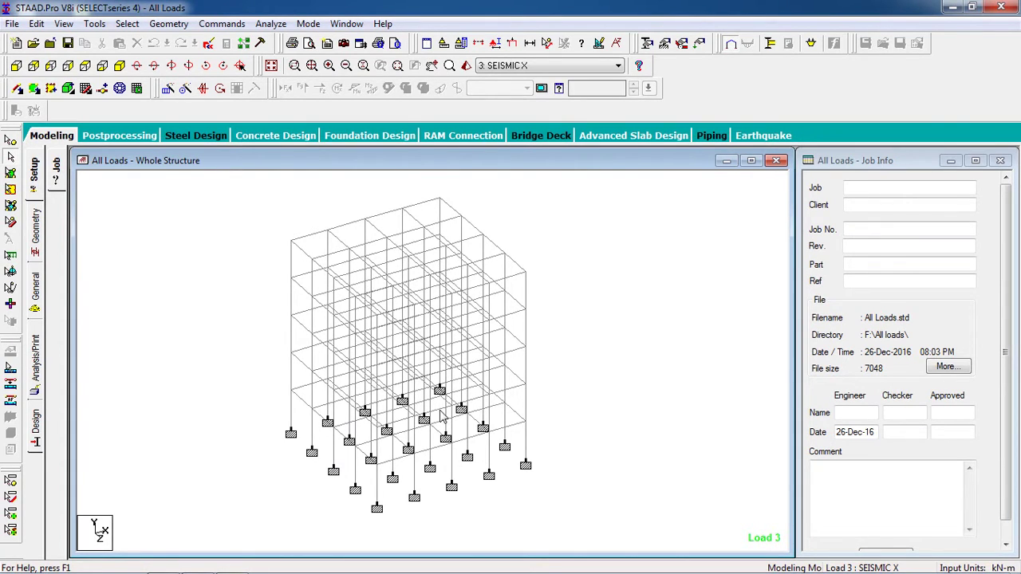
pyautogui.moveTo(616, 294); pyautogui.dragTo(555, 281, button='middle')
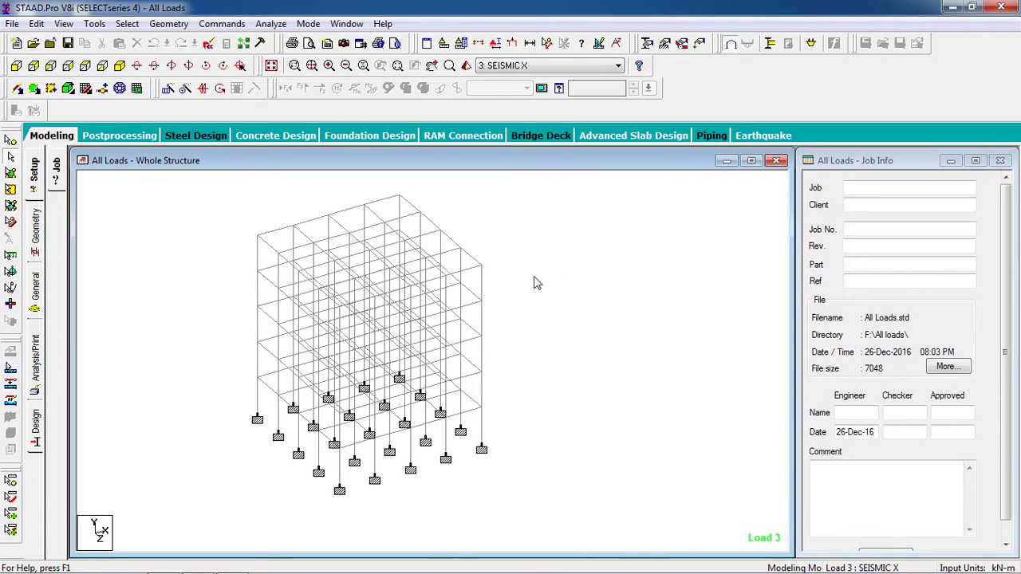
pyautogui.click(222, 24)
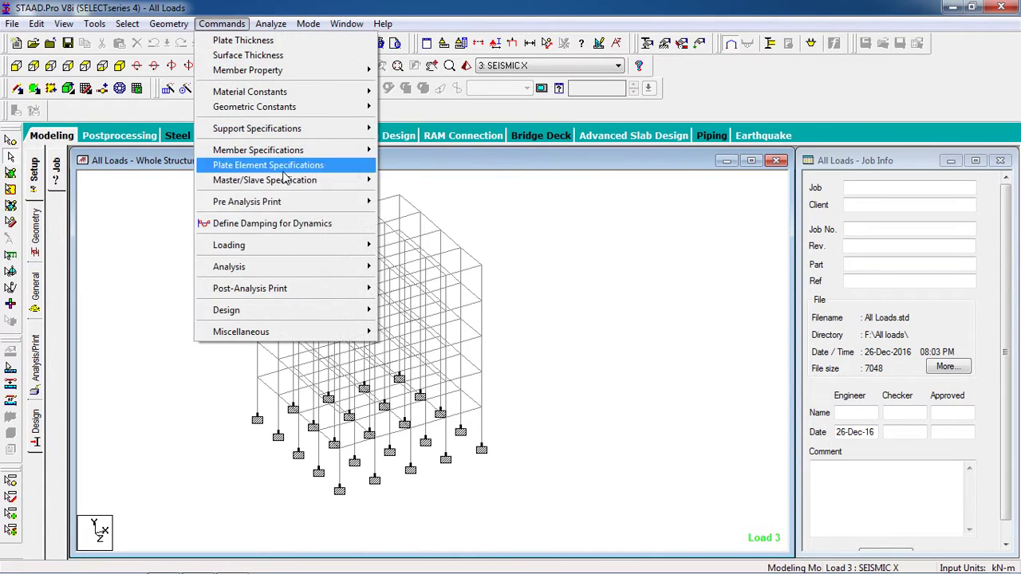
pyautogui.moveTo(330, 270)
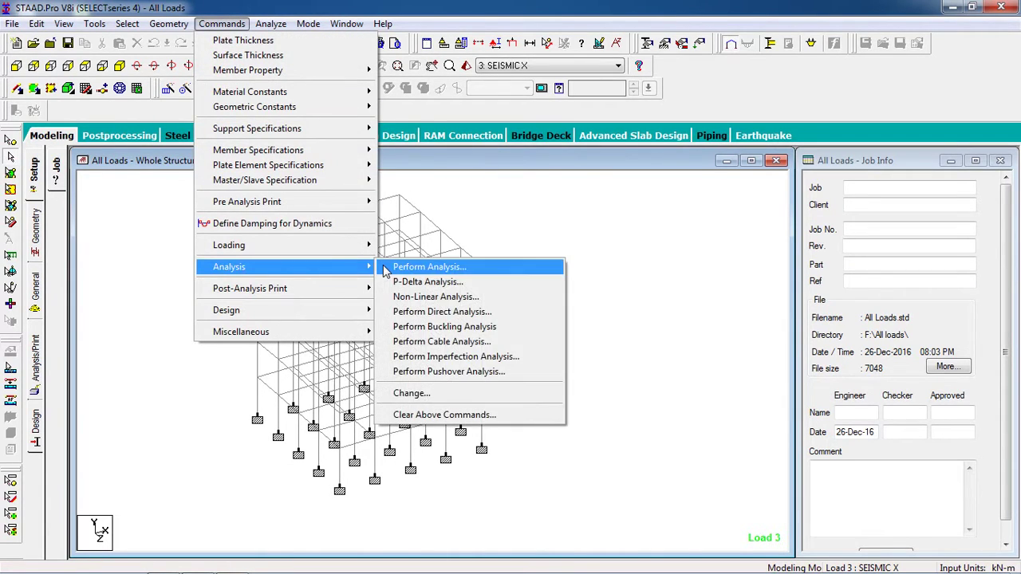
pyautogui.click(428, 267)
pyautogui.click(463, 376)
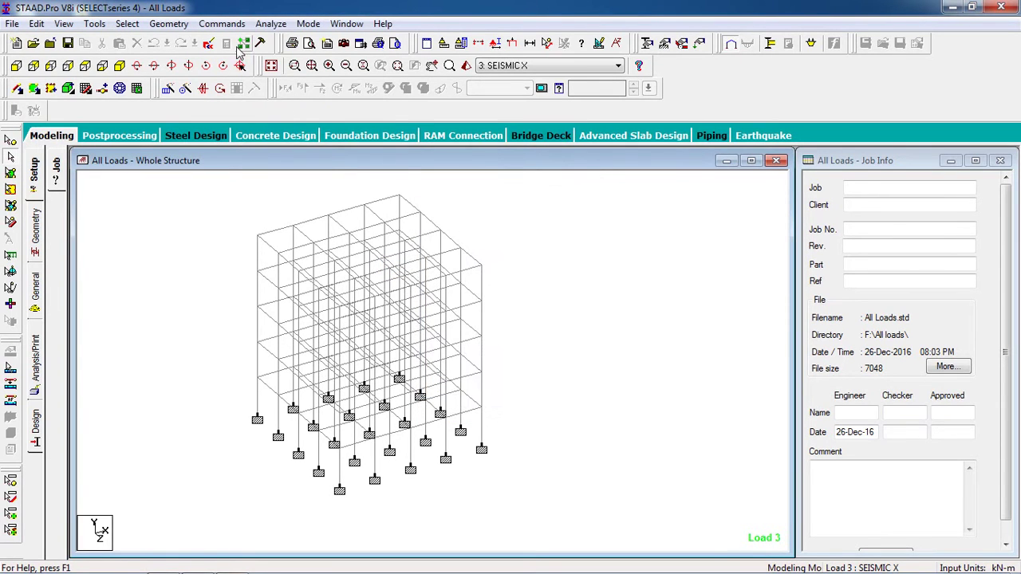
# - Save the modified structure, run the analysis, and finish the run with Stay in Modeling Mode
pyautogui.click(270, 24)
pyautogui.click(303, 37)
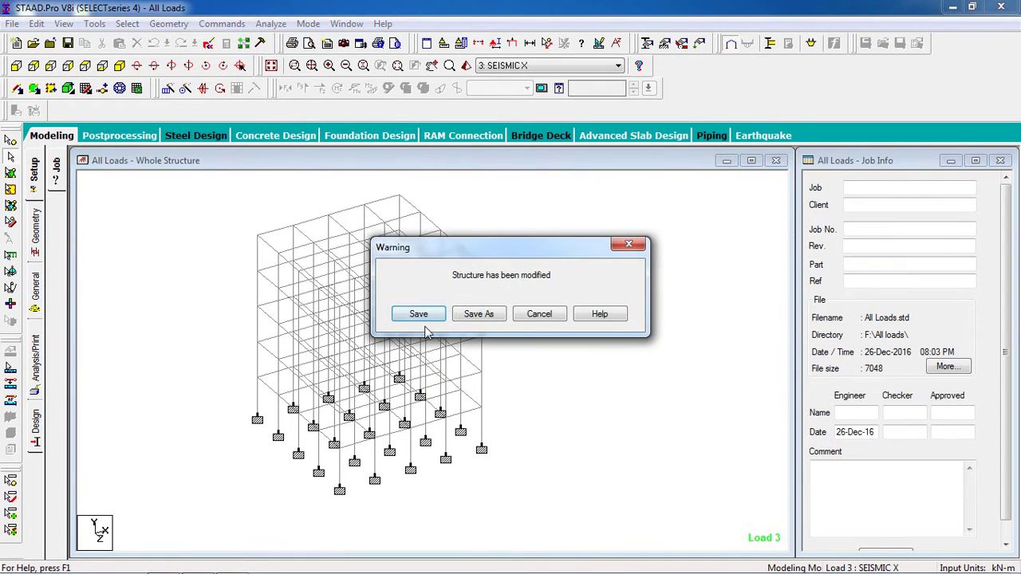
pyautogui.click(422, 317)
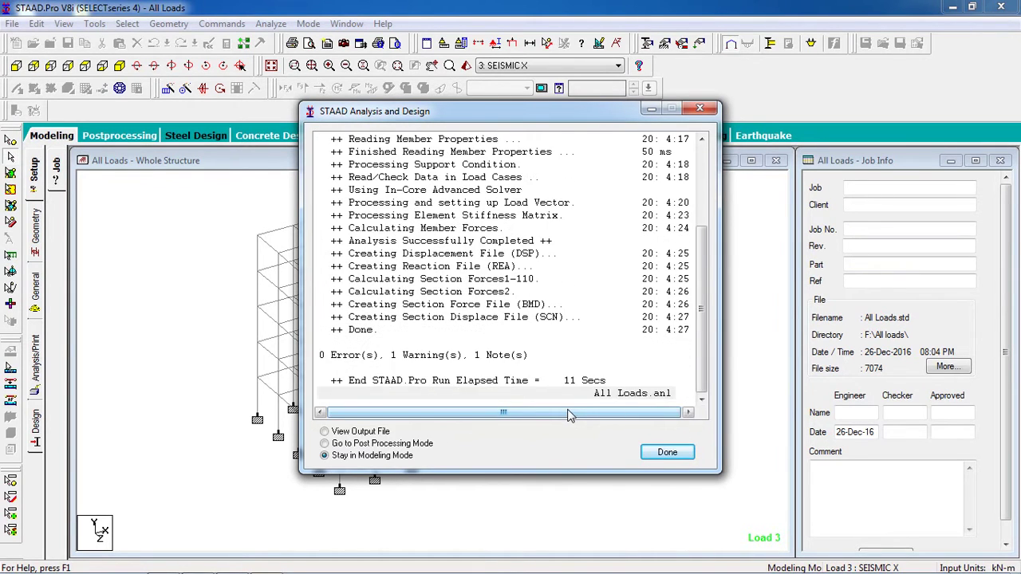
pyautogui.click(425, 357)
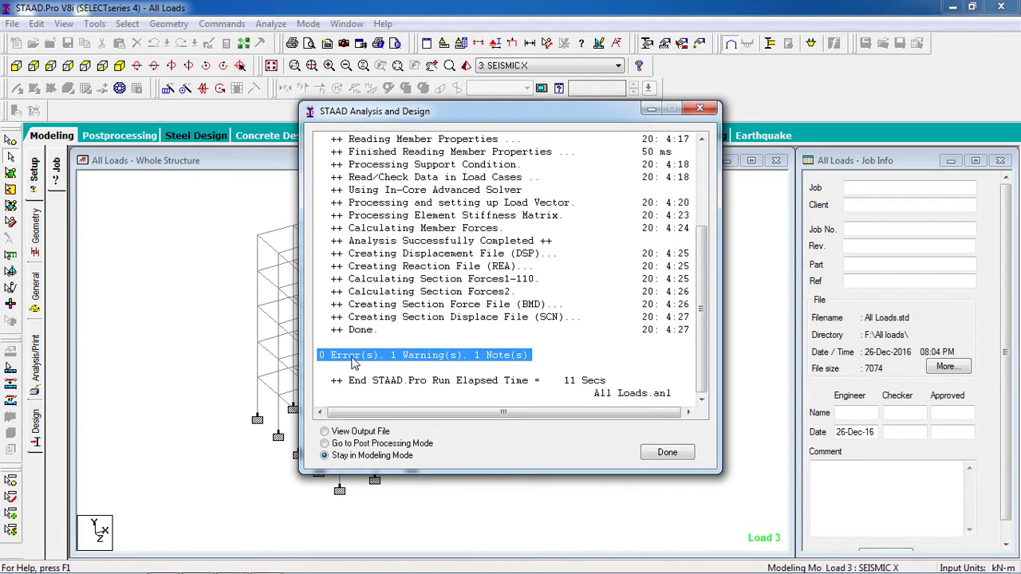
pyautogui.click(362, 333)
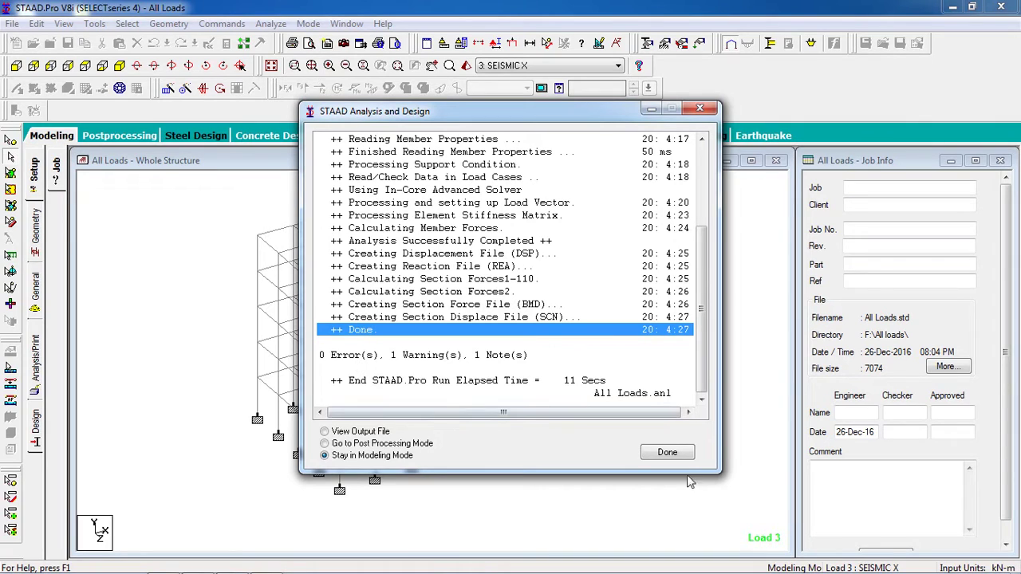
pyautogui.click(670, 458)
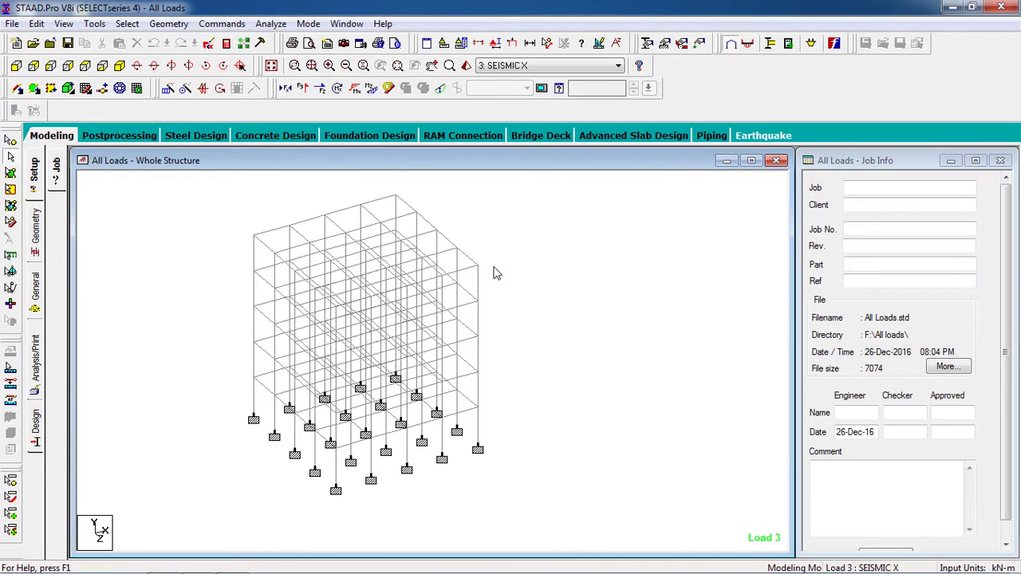
# - Export the model to STAAD.foundation using all supports and all available load cases
pyautogui.click(366, 138)
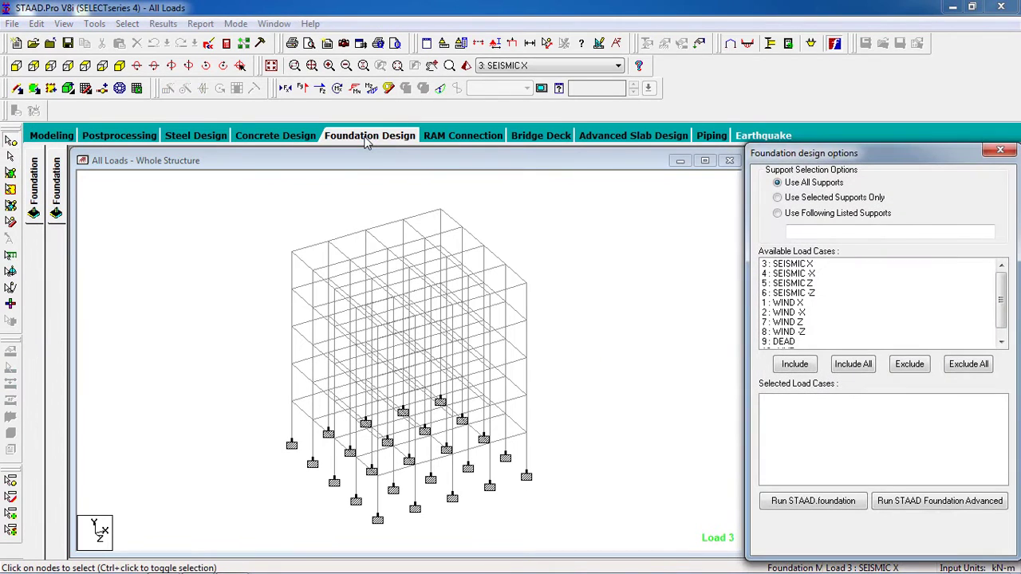
pyautogui.moveTo(999, 331); pyautogui.dragTo(1002, 309)
pyautogui.click(860, 372)
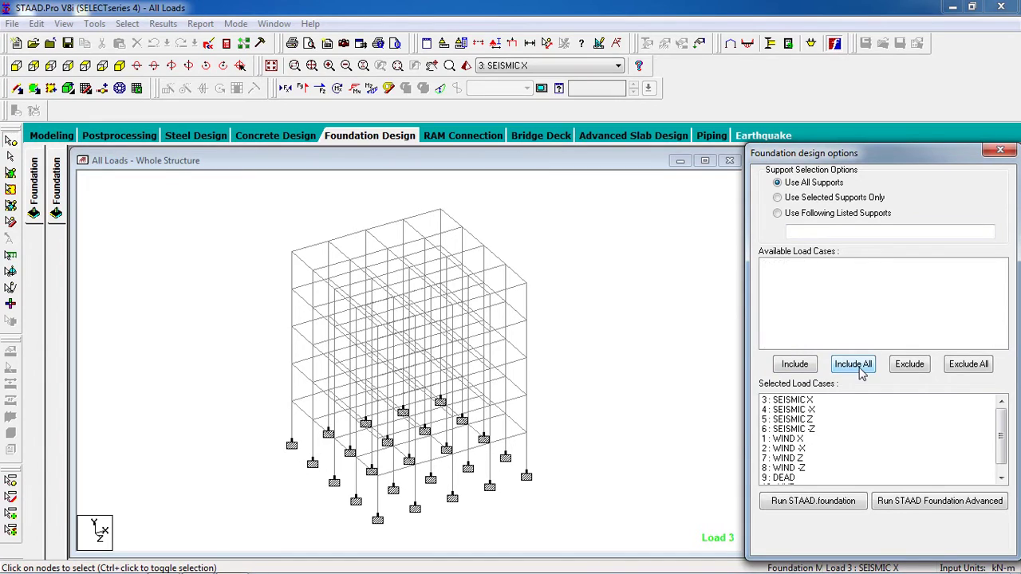
pyautogui.click(828, 503)
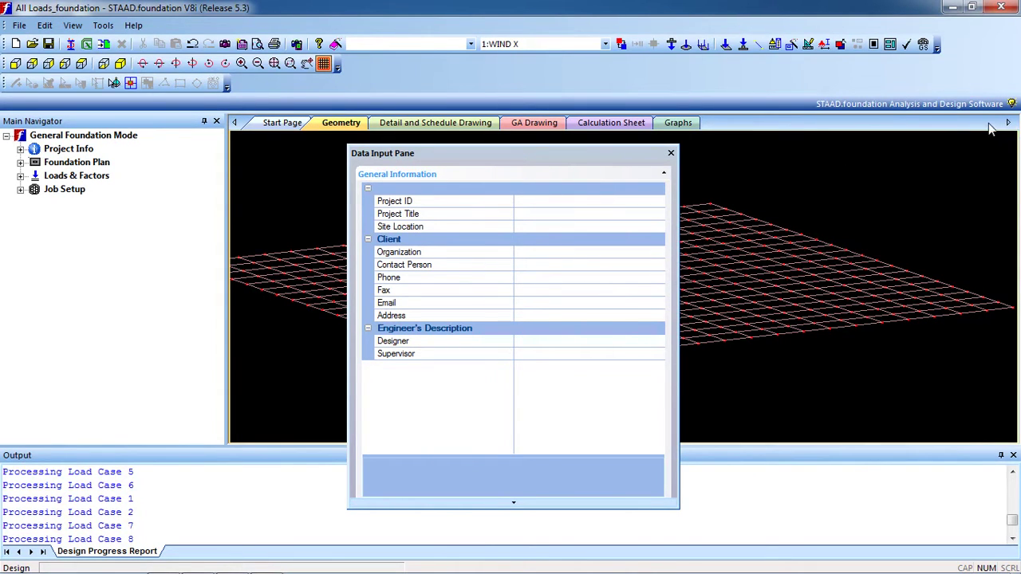
# - Move the Data Input Pane aside, narrow it, and examine the imported supports and their loads in the geometry view
pyautogui.moveTo(609, 156); pyautogui.dragTo(961, 131)
pyautogui.moveTo(709, 233); pyautogui.dragTo(588, 273, button='middle')
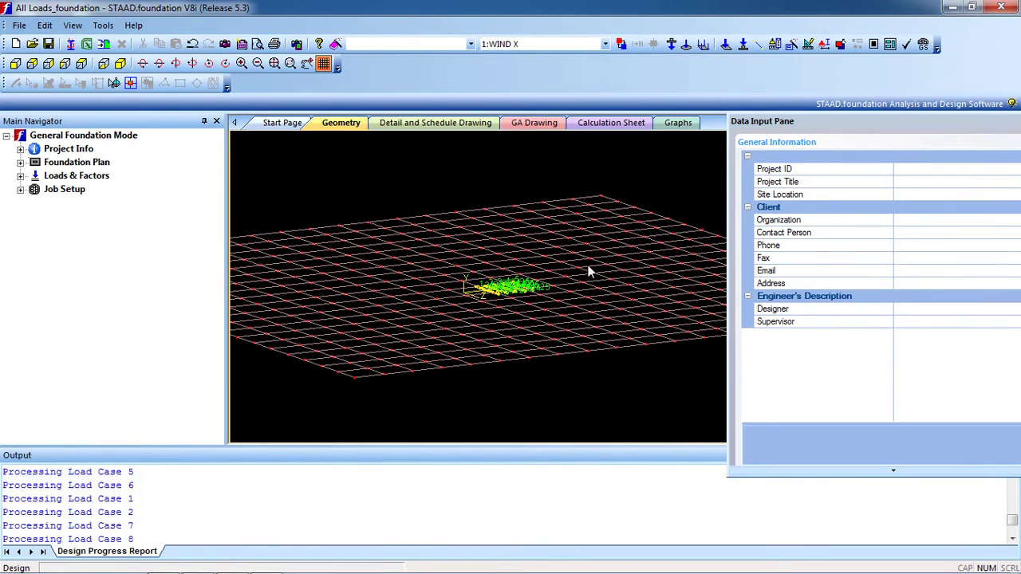
pyautogui.moveTo(729, 264); pyautogui.dragTo(832, 263)
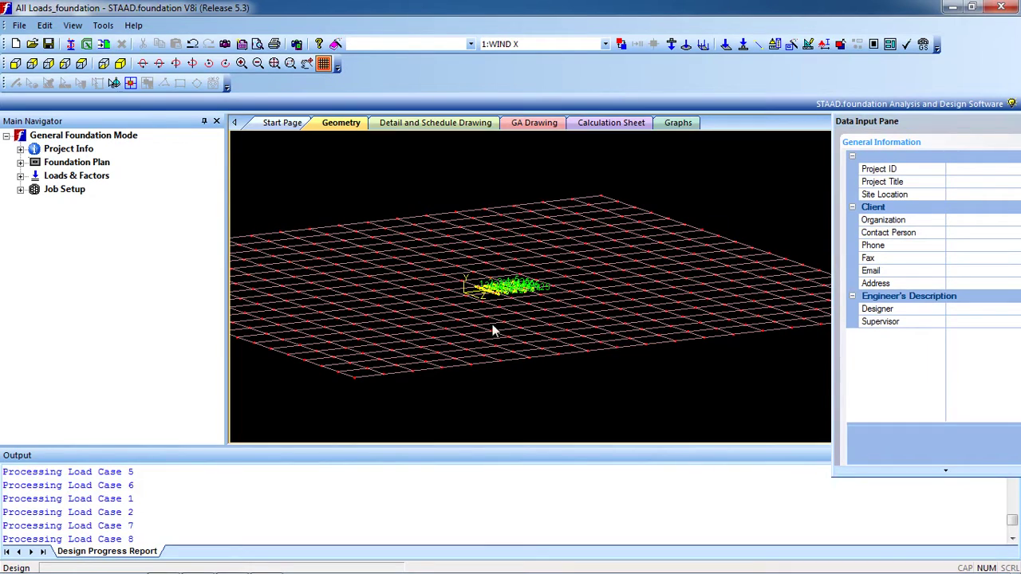
pyautogui.scroll(5, 498, 293)
pyautogui.scroll(3, 519, 311)
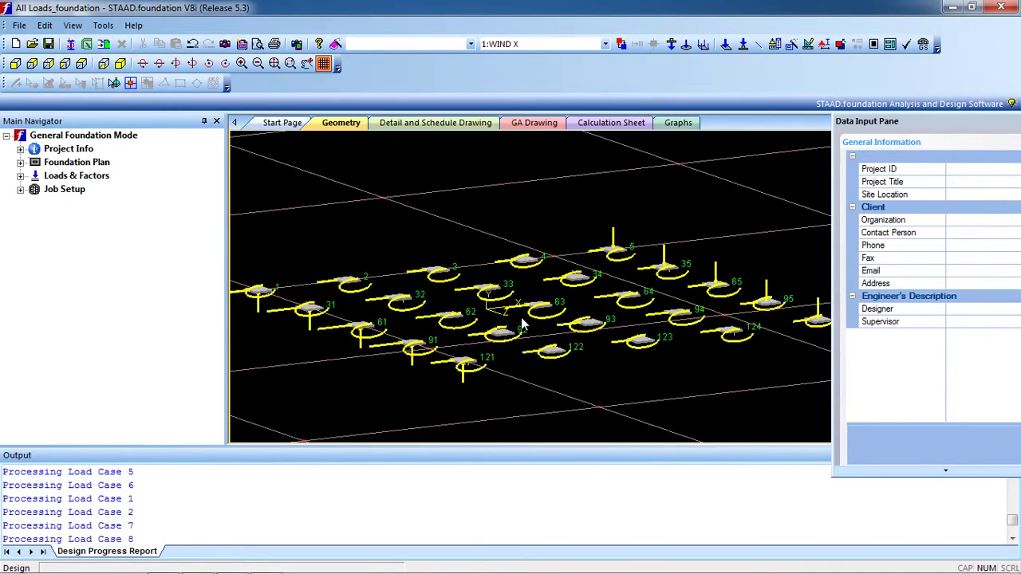
pyautogui.moveTo(509, 365); pyautogui.dragTo(471, 349, button='middle')
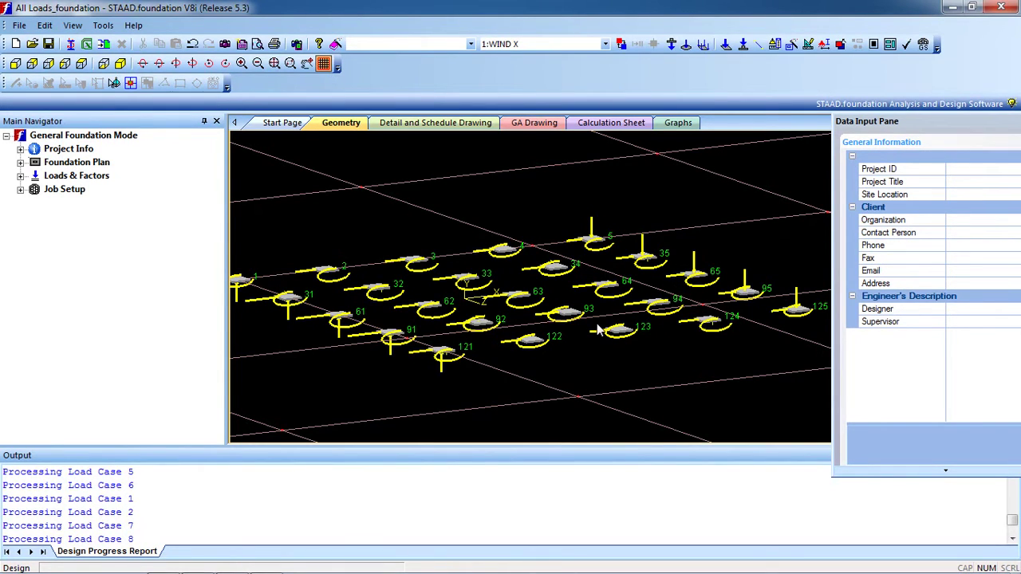
pyautogui.scroll(-2, 610, 328)
pyautogui.scroll(2, 575, 319)
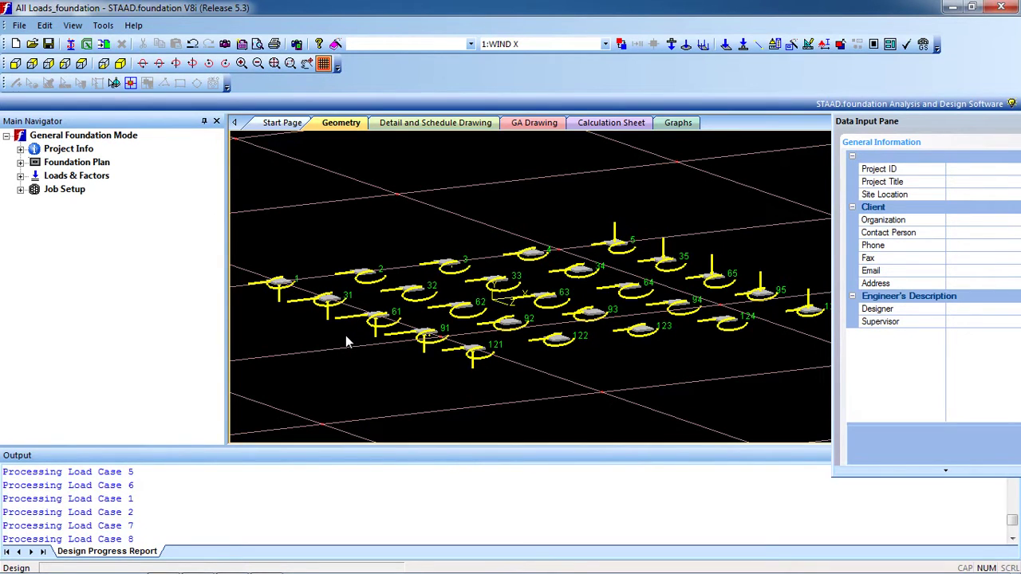
# - Generate service load combinations from the INDIAN load combination table, numbered from 101
pyautogui.click(50, 176)
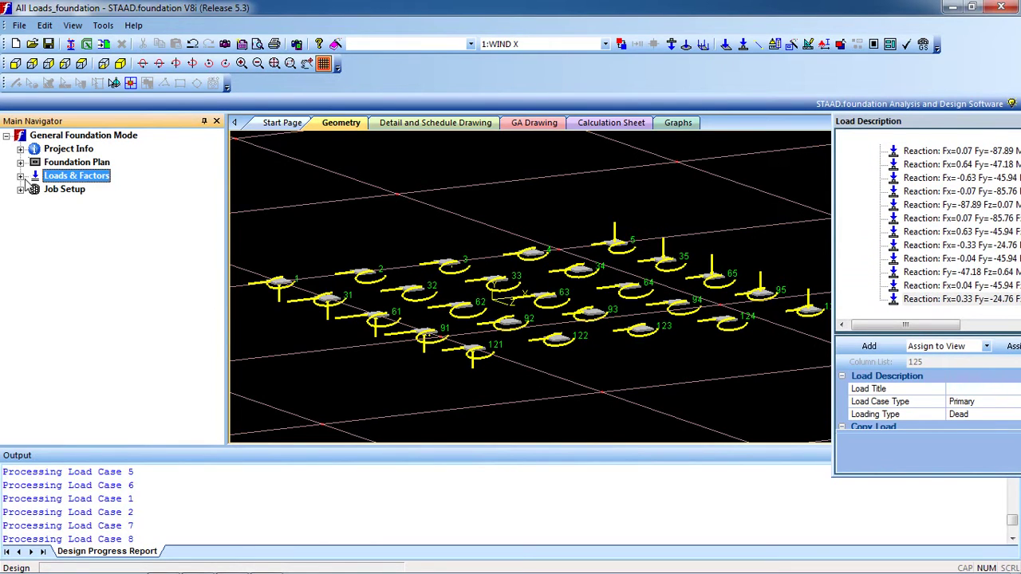
pyautogui.click(20, 176)
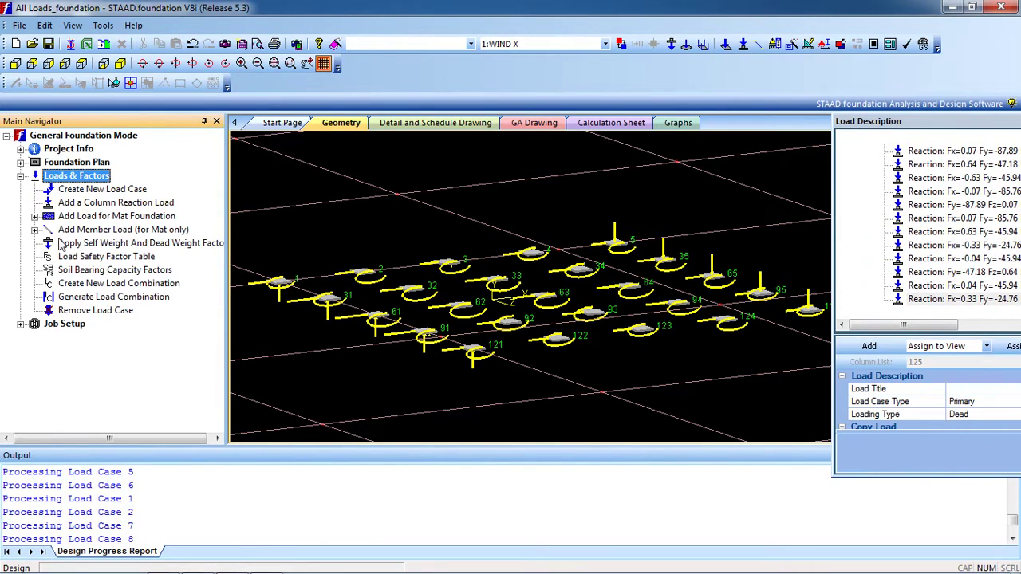
pyautogui.click(99, 298)
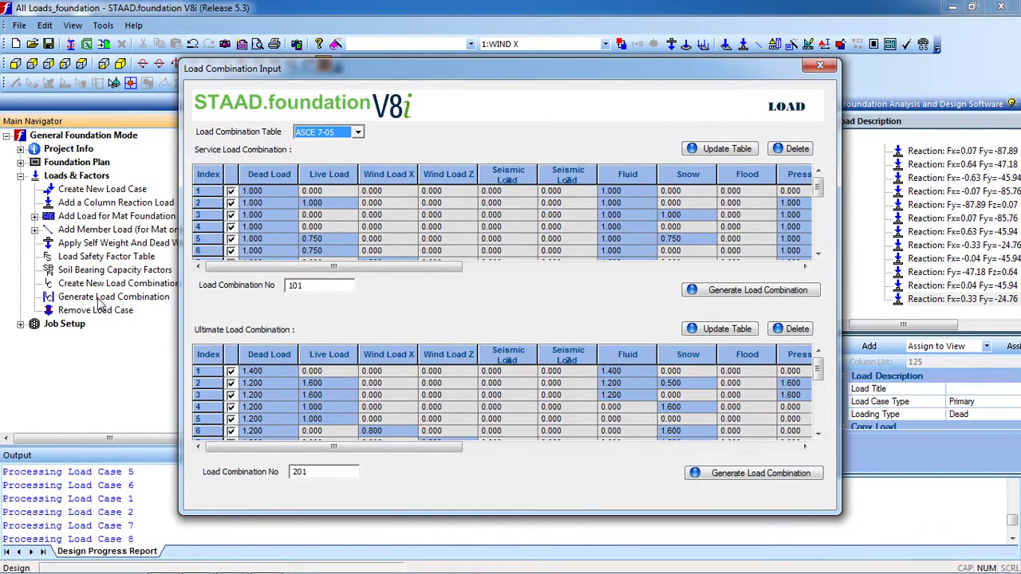
pyautogui.click(353, 133)
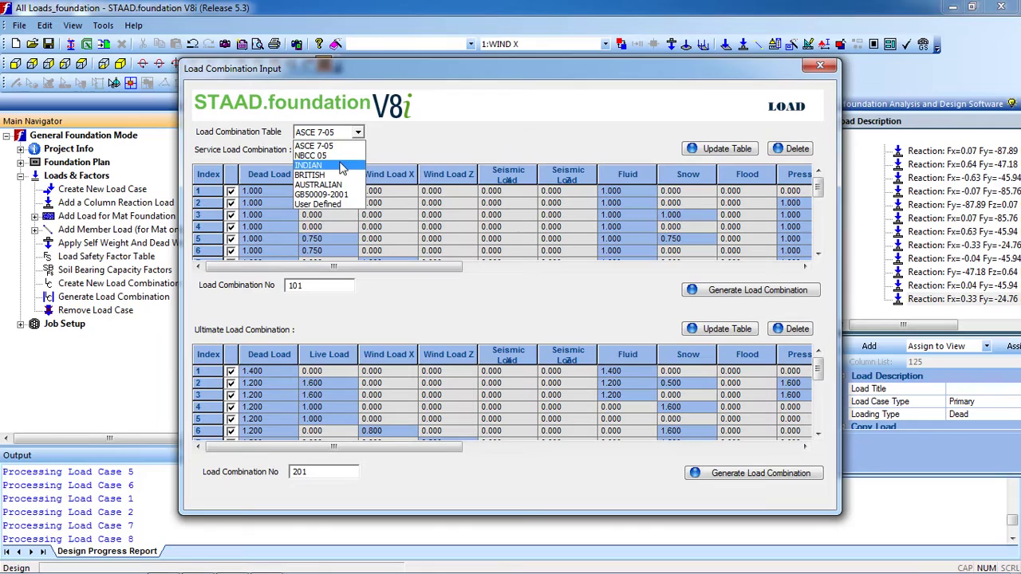
pyautogui.click(340, 166)
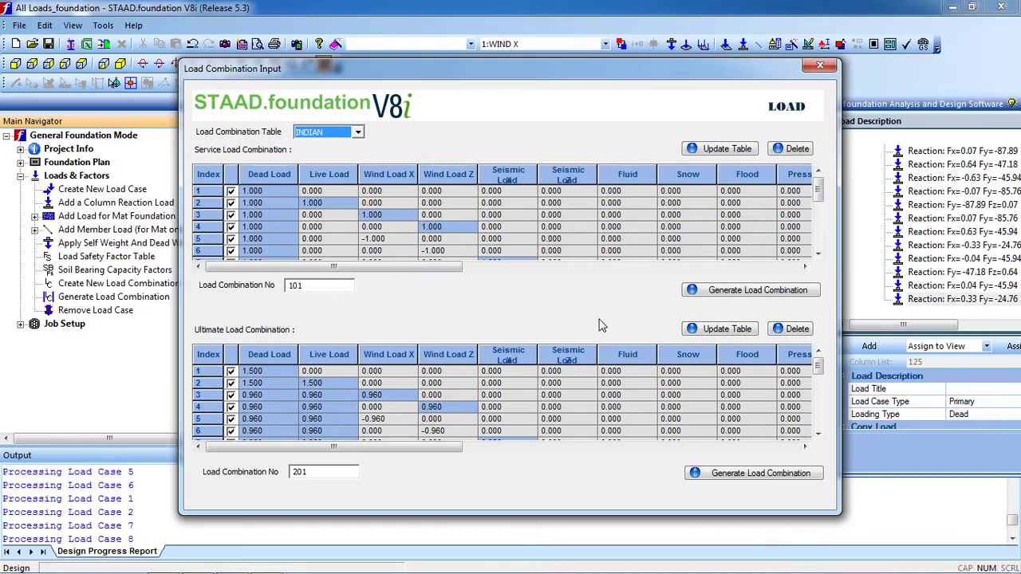
pyautogui.click(699, 293)
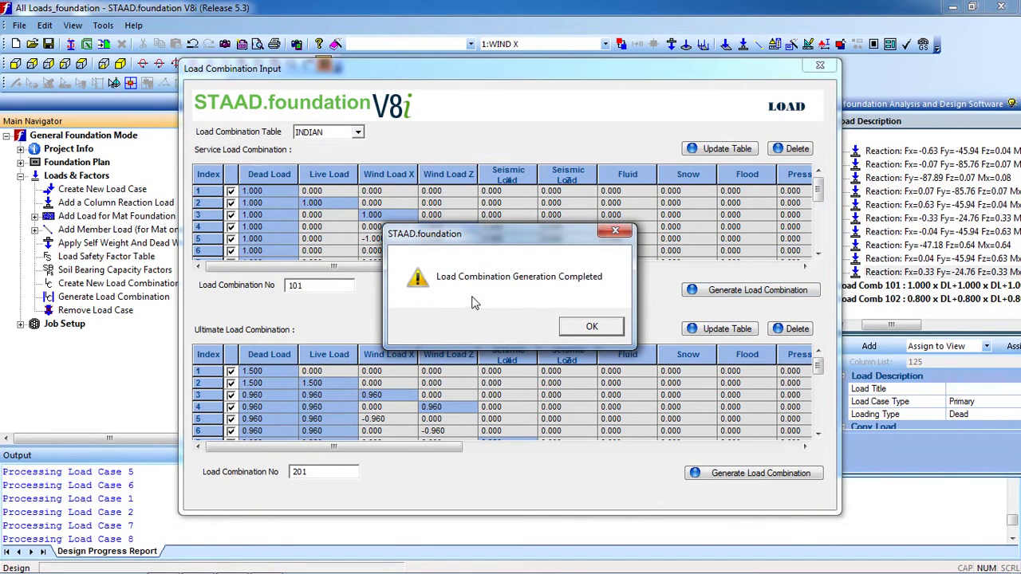
pyautogui.click(592, 327)
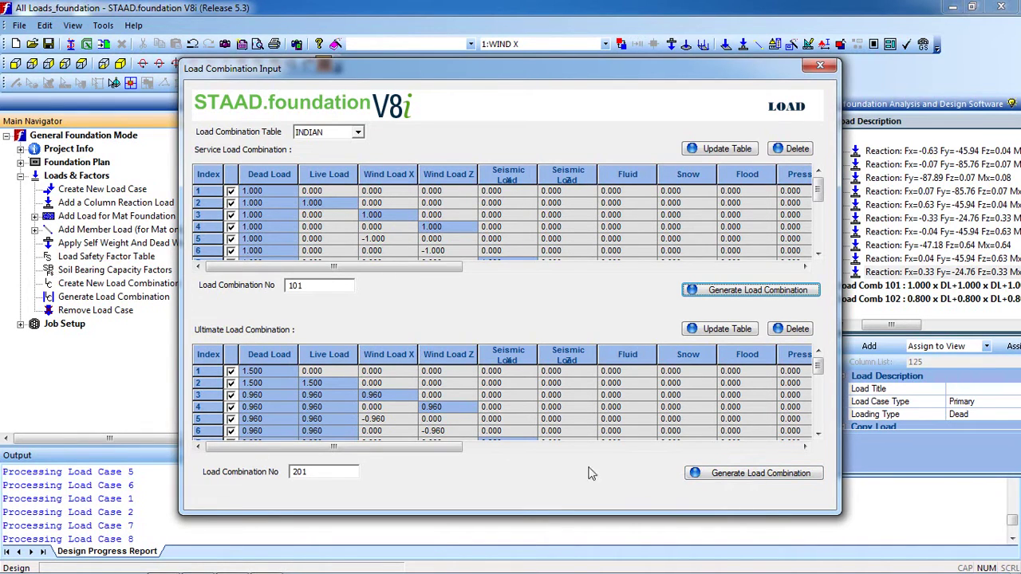
# - Generate the ultimate load combinations numbered from 201 and close the load combination input
pyautogui.click(727, 477)
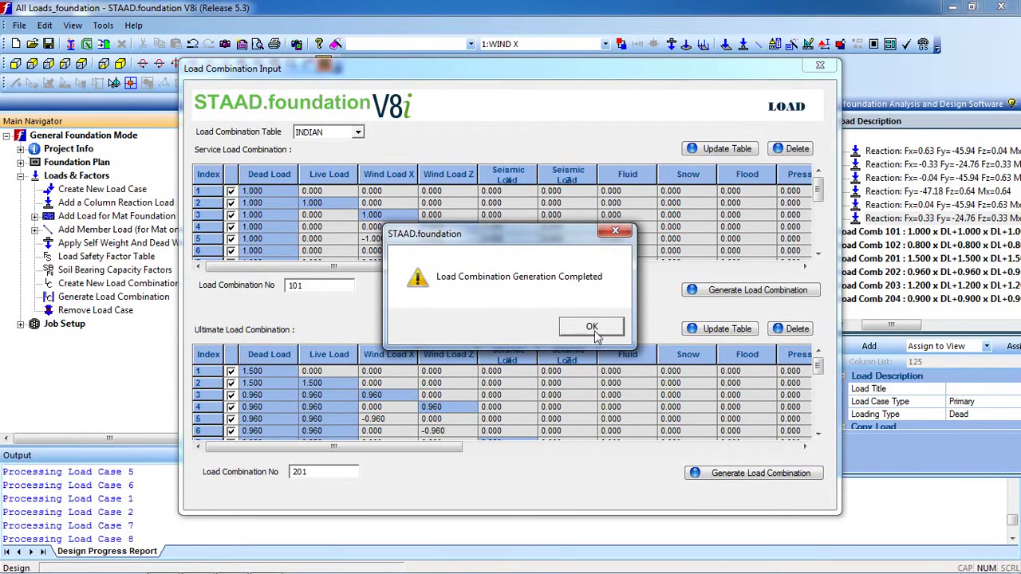
pyautogui.click(591, 327)
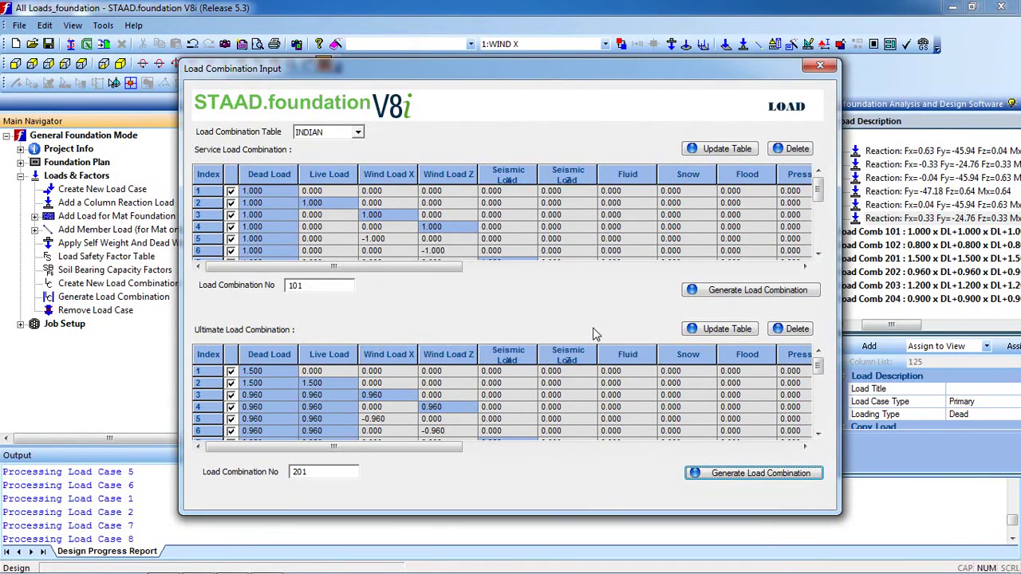
pyautogui.click(821, 66)
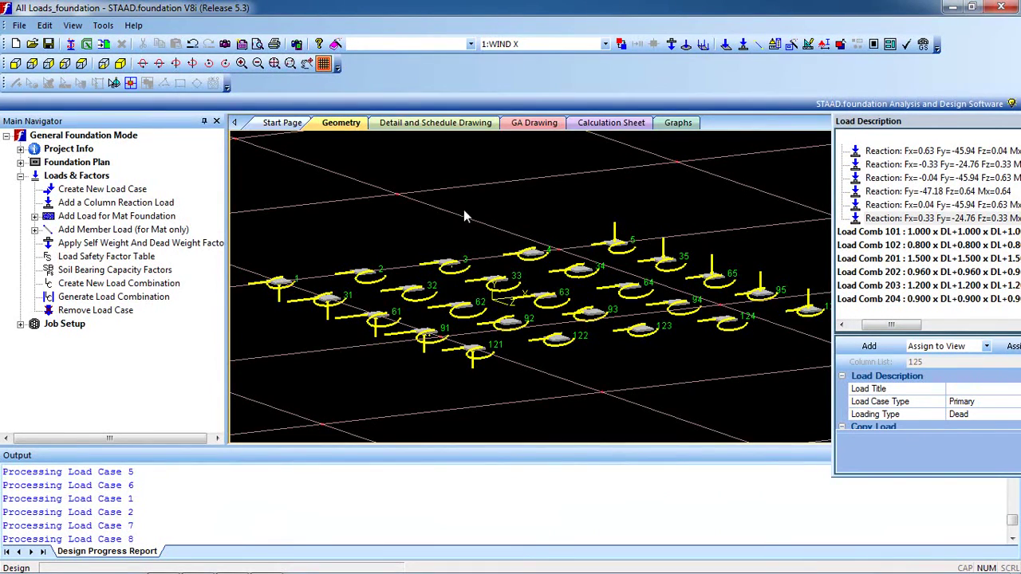
# - Start a new foundation job and set its job name to Combined
pyautogui.moveTo(431, 233); pyautogui.dragTo(439, 211, button='middle')
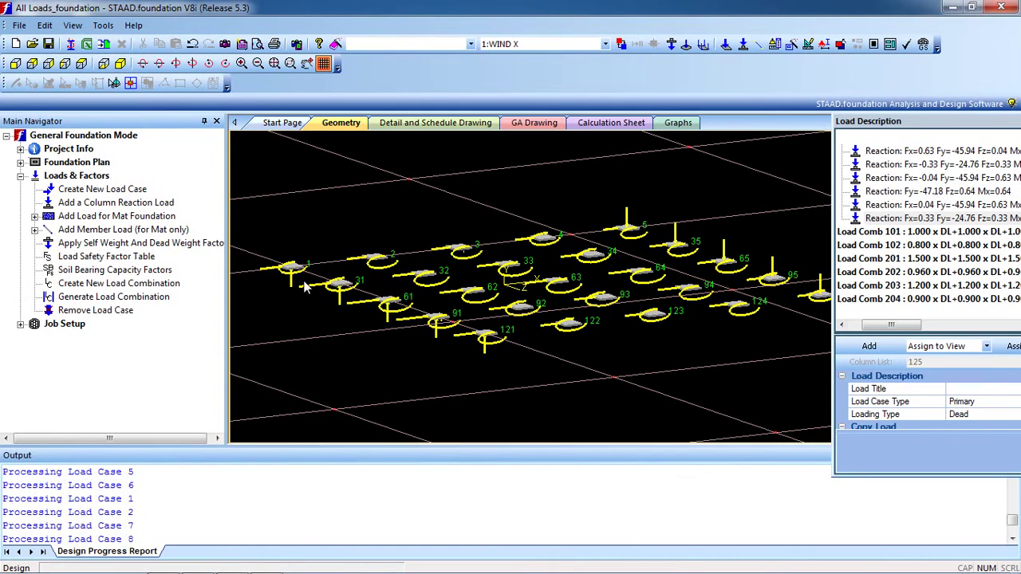
pyautogui.click(68, 325)
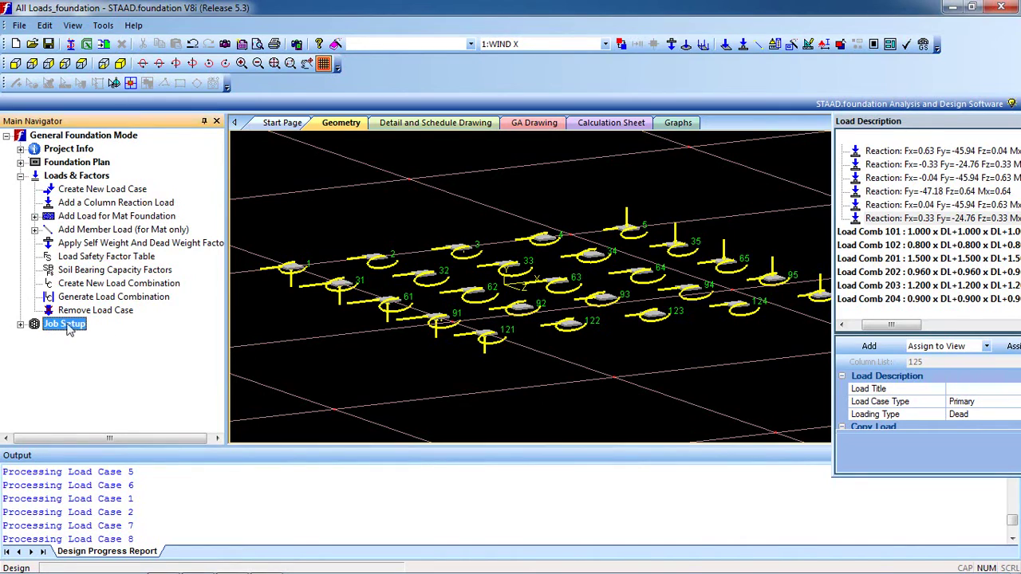
pyautogui.click(21, 324)
pyautogui.click(88, 342)
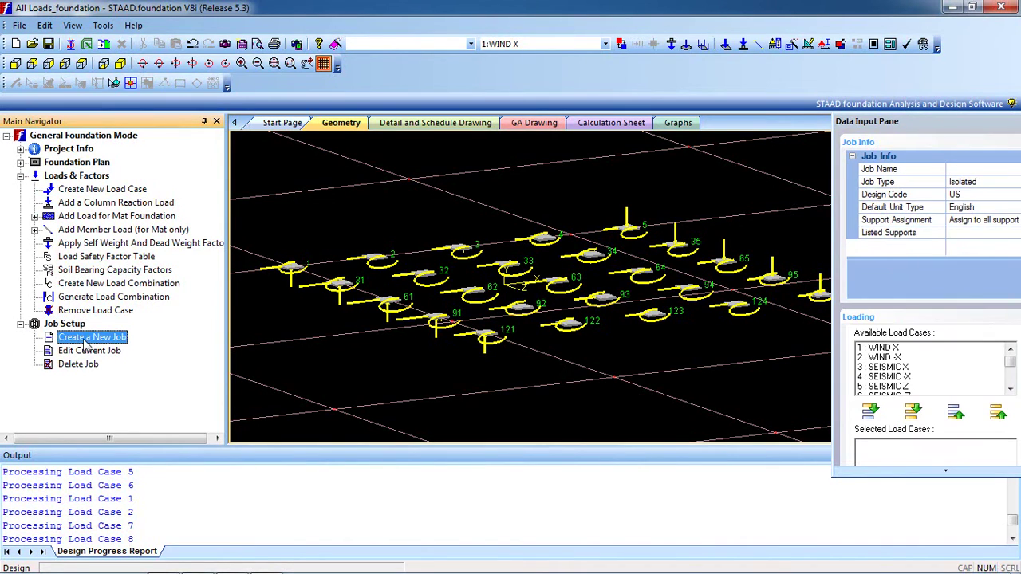
pyautogui.click(902, 157)
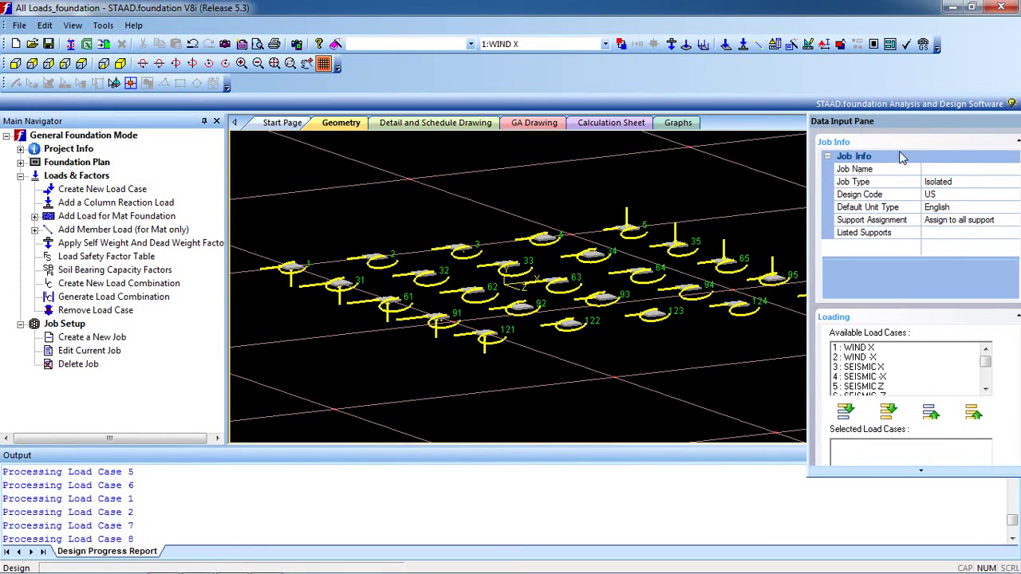
pyautogui.click(954, 171)
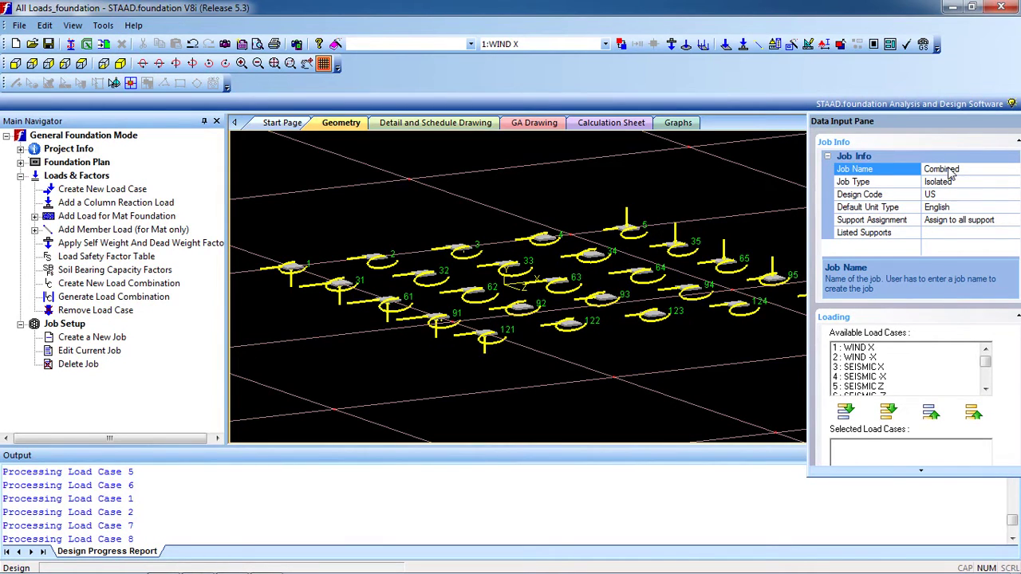
# - Set the job type to Combined and the design code to Indian
pyautogui.click(975, 185)
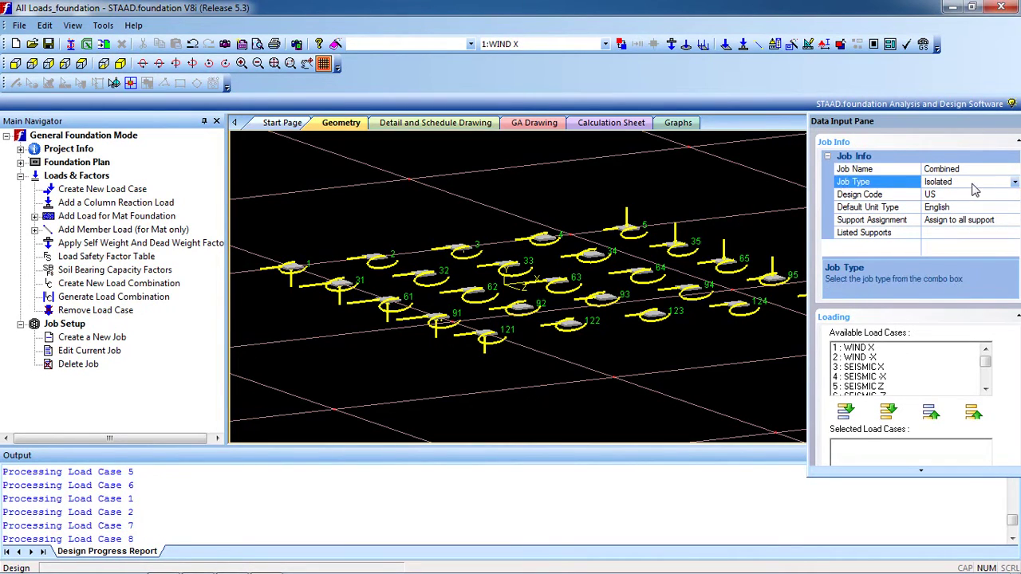
pyautogui.click(1014, 182)
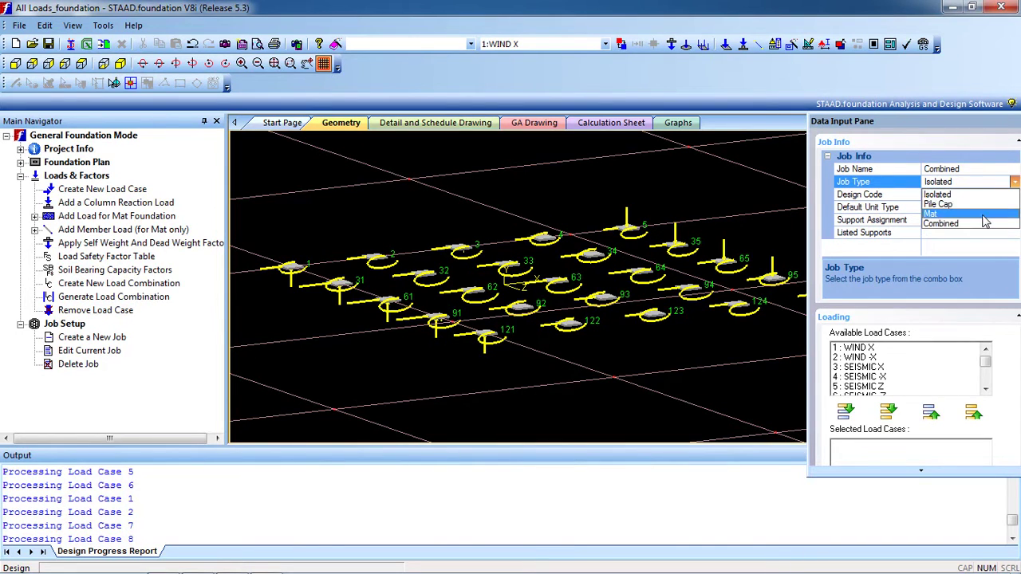
pyautogui.click(978, 226)
pyautogui.moveTo(970, 122); pyautogui.dragTo(953, 118)
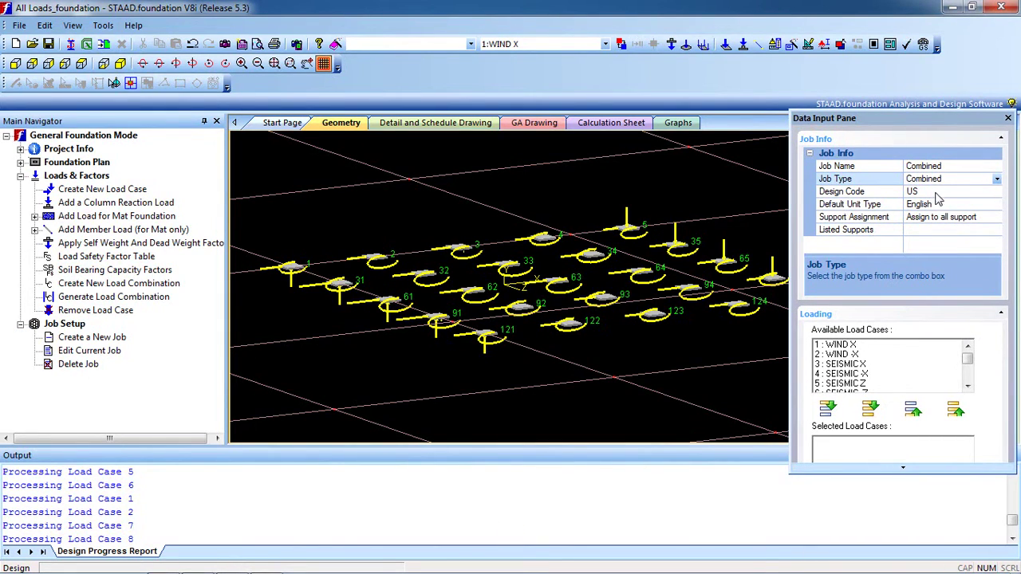
pyautogui.click(938, 197)
pyautogui.click(997, 192)
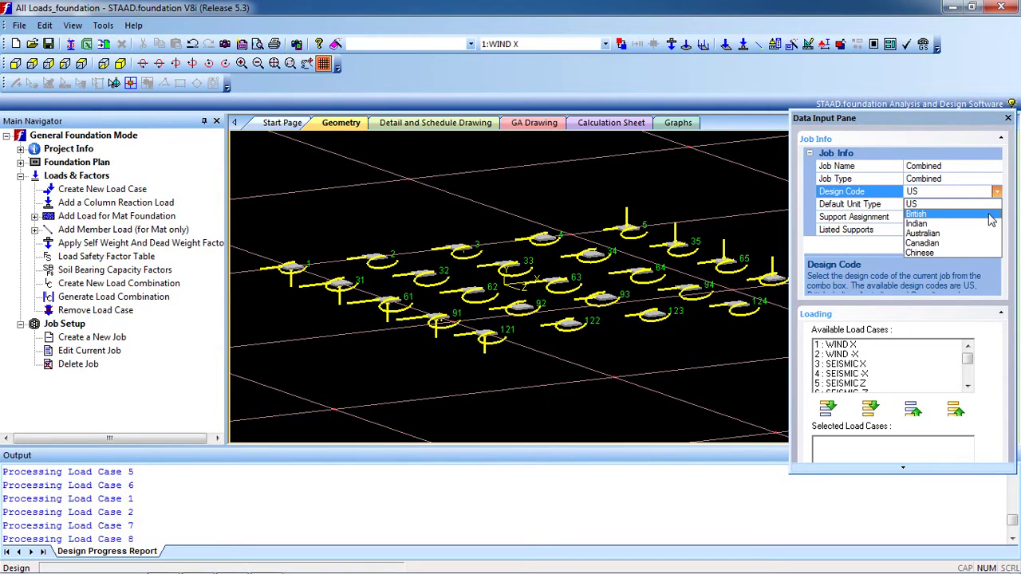
pyautogui.click(990, 225)
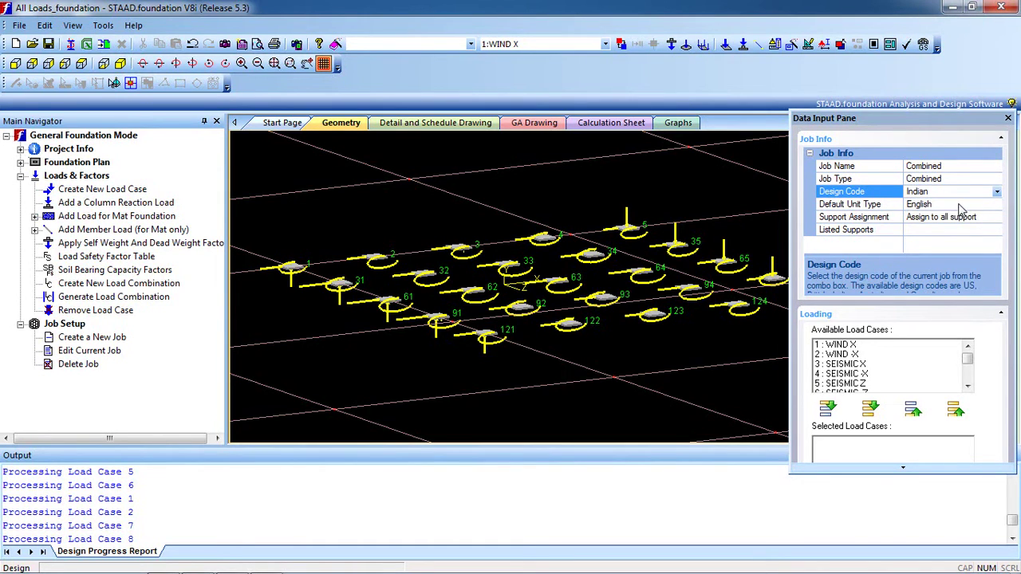
# - Set the default unit type to SI, keeping the support assignment on Assign to all support
pyautogui.click(963, 207)
pyautogui.click(997, 205)
pyautogui.click(987, 227)
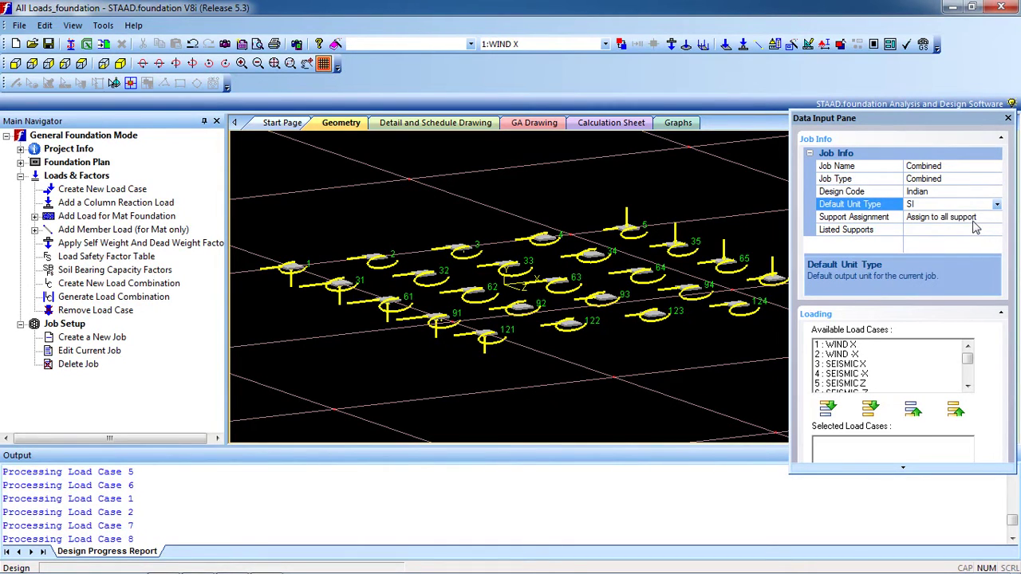
pyautogui.click(973, 221)
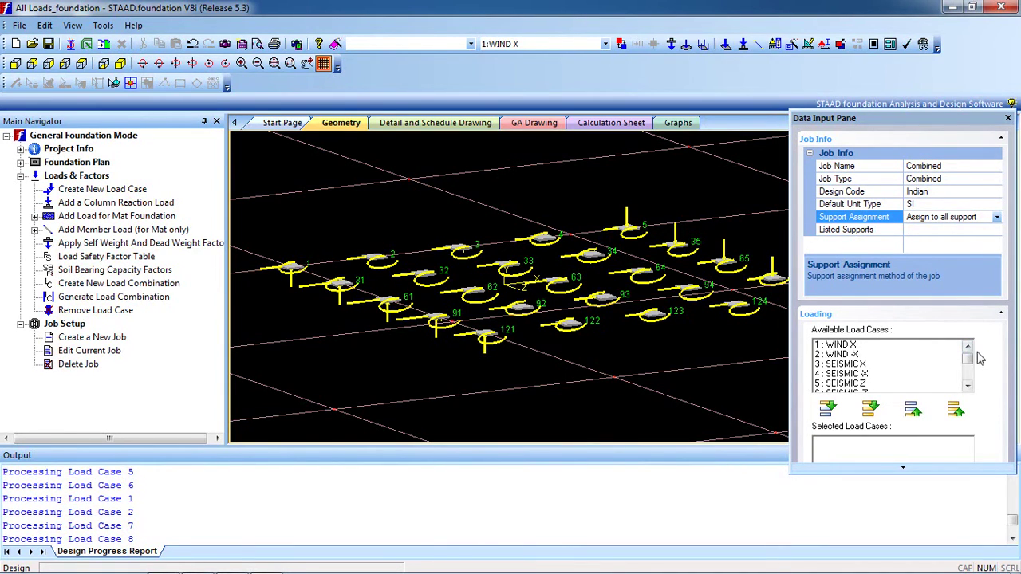
# - Add load combinations 101, 102 and 201 to 204 to the job's selected load cases
pyautogui.moveTo(968, 361)
pyautogui.mouseDown()
pyautogui.moveTo(966, 372)
pyautogui.moveTo(966, 356)
pyautogui.mouseUp()
pyautogui.moveTo(968, 356); pyautogui.dragTo(968, 381)
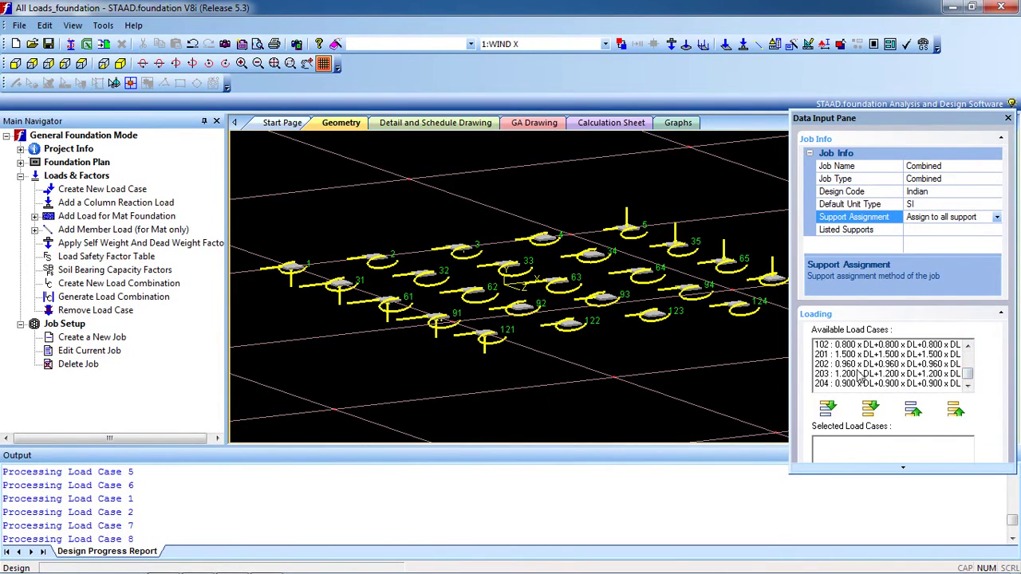
pyautogui.click(968, 347)
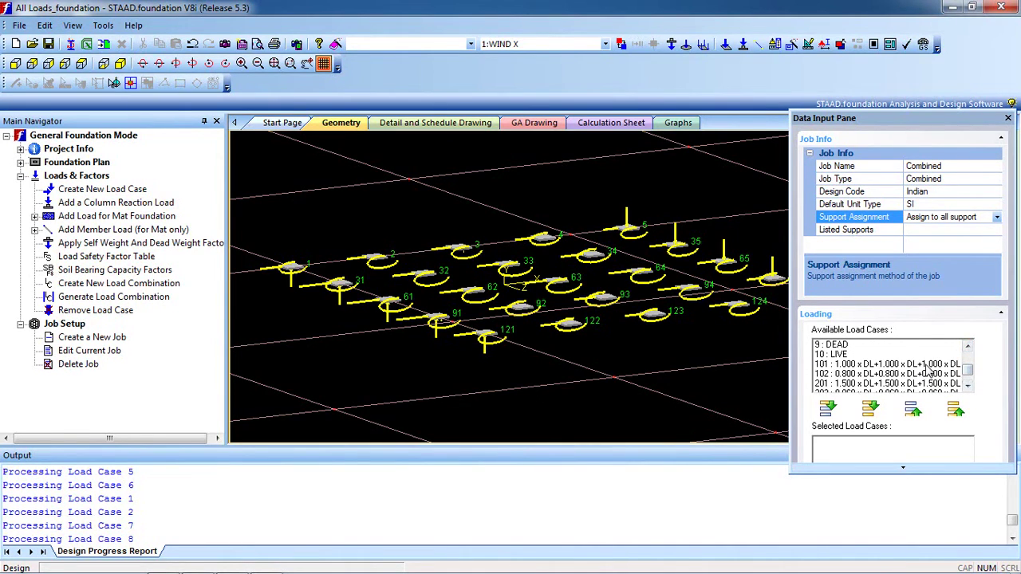
pyautogui.click(930, 365)
pyautogui.keyDown('shift'); pyautogui.click(930, 375); pyautogui.keyUp('shift')
pyautogui.scroll(-1, 950, 383)
pyautogui.keyDown('shift'); pyautogui.click(943, 374); pyautogui.keyUp('shift')
pyautogui.keyDown('shift'); pyautogui.click(942, 383); pyautogui.keyUp('shift')
pyautogui.click(968, 387)
pyautogui.keyDown('shift'); pyautogui.click(919, 384); pyautogui.keyUp('shift')
pyautogui.click(968, 387)
pyautogui.keyDown('shift'); pyautogui.click(946, 384); pyautogui.keyUp('shift')
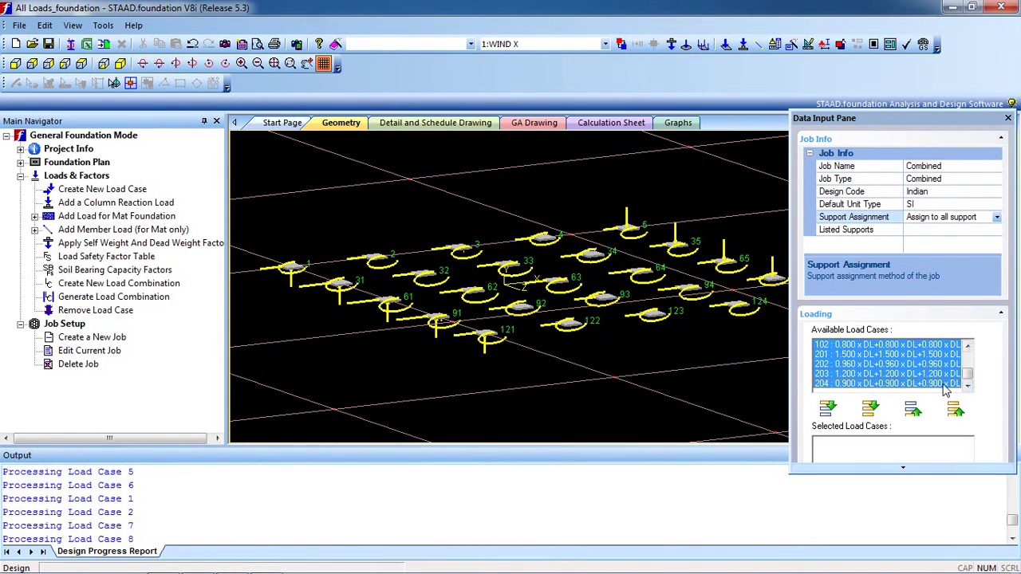
pyautogui.click(829, 409)
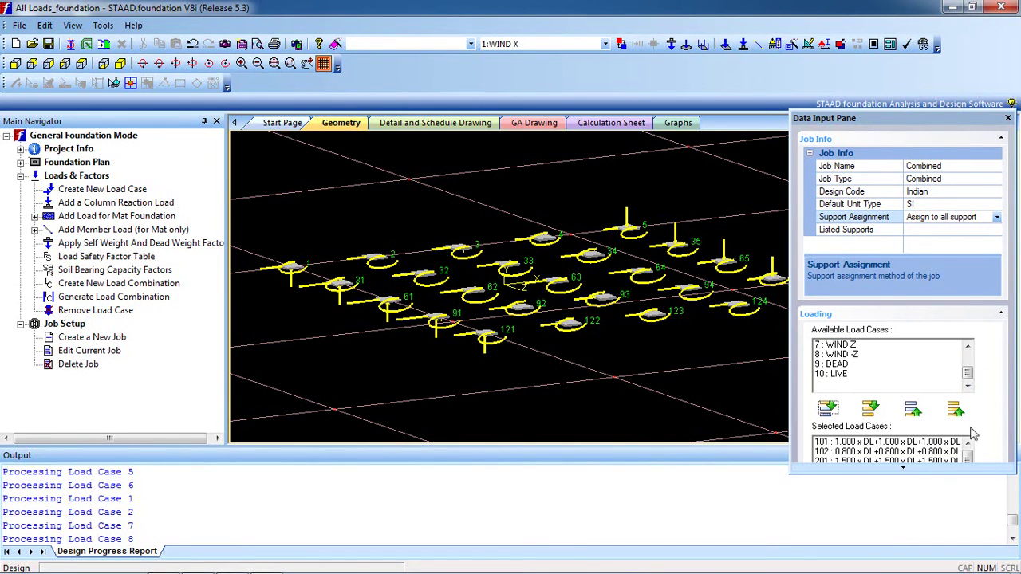
# - Create the Combined job with the selected load cases
pyautogui.scroll(-3, 955, 471)
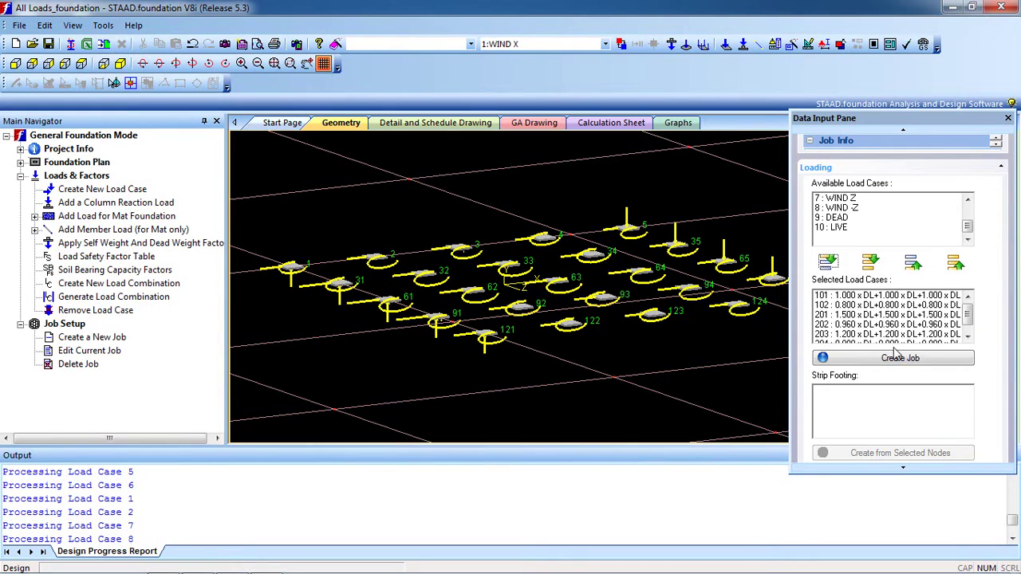
pyautogui.scroll(-1, 930, 472)
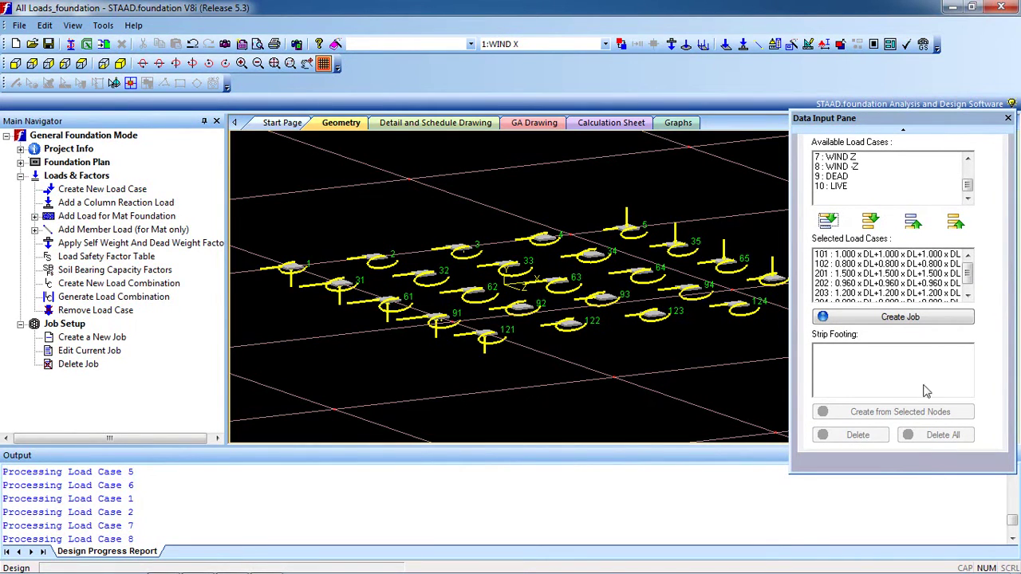
pyautogui.click(907, 319)
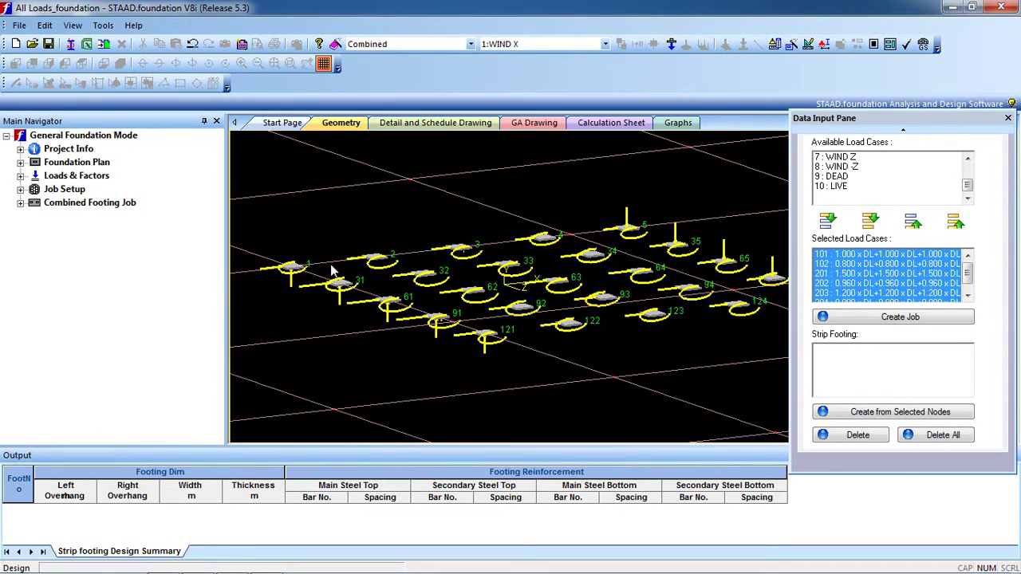
# - Create a strip footing from the first row of supports, nodes 1, 31, 61, 91 and 121
pyautogui.moveTo(435, 307); pyautogui.dragTo(387, 313, button='middle')
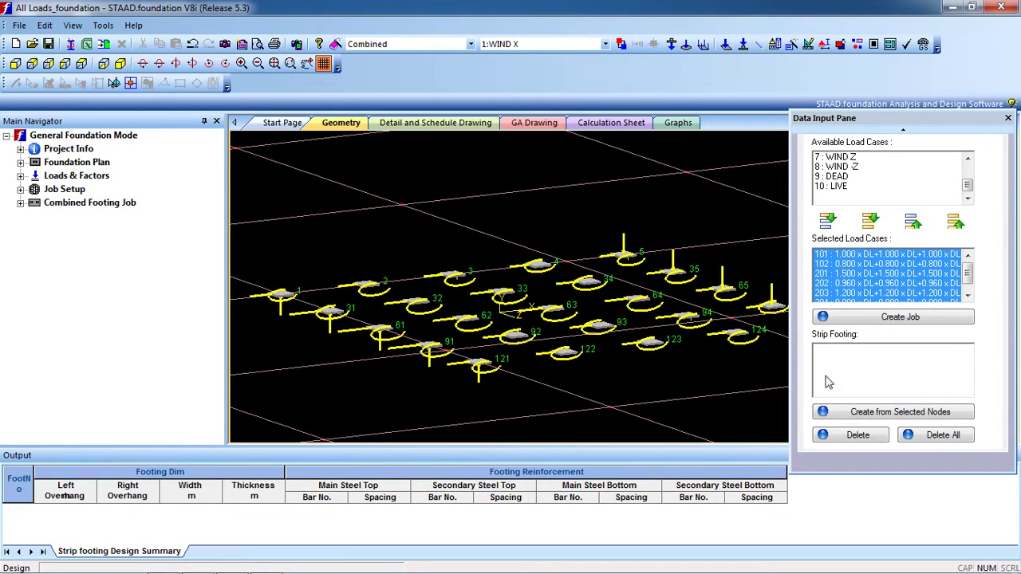
pyautogui.moveTo(718, 417); pyautogui.dragTo(636, 387, button='middle')
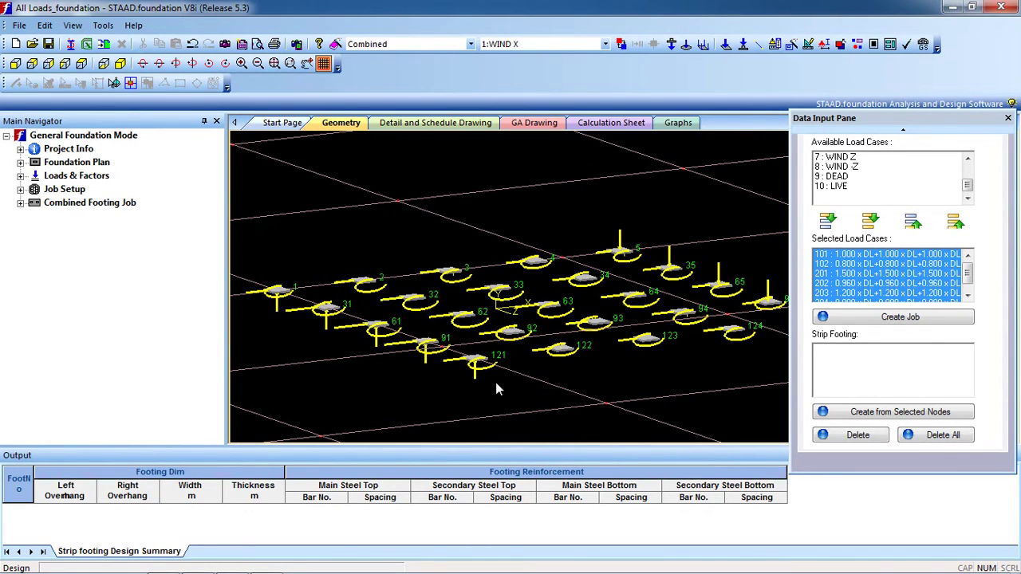
pyautogui.moveTo(526, 387); pyautogui.dragTo(562, 395, button='middle')
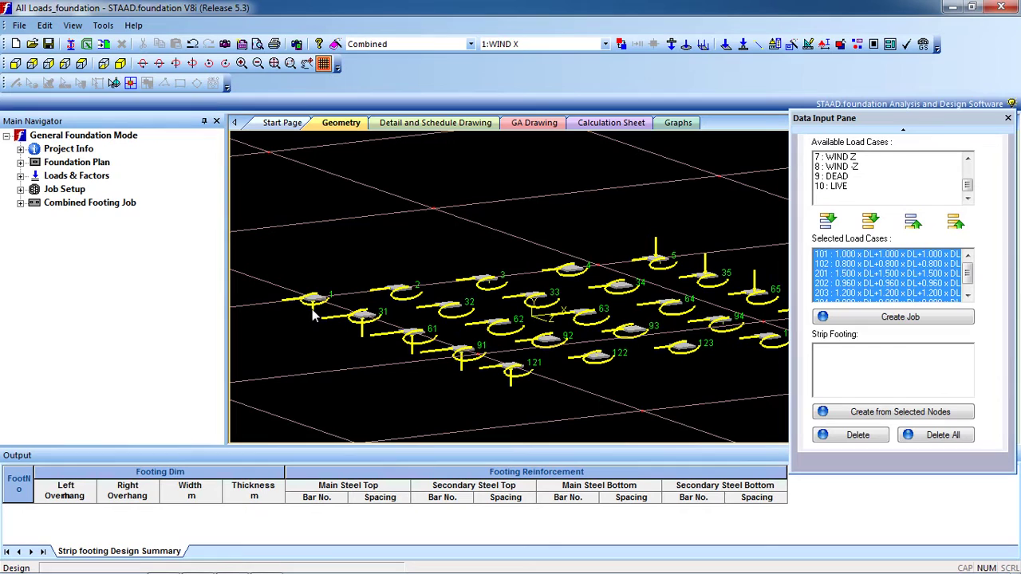
pyautogui.scroll(3, 312, 299)
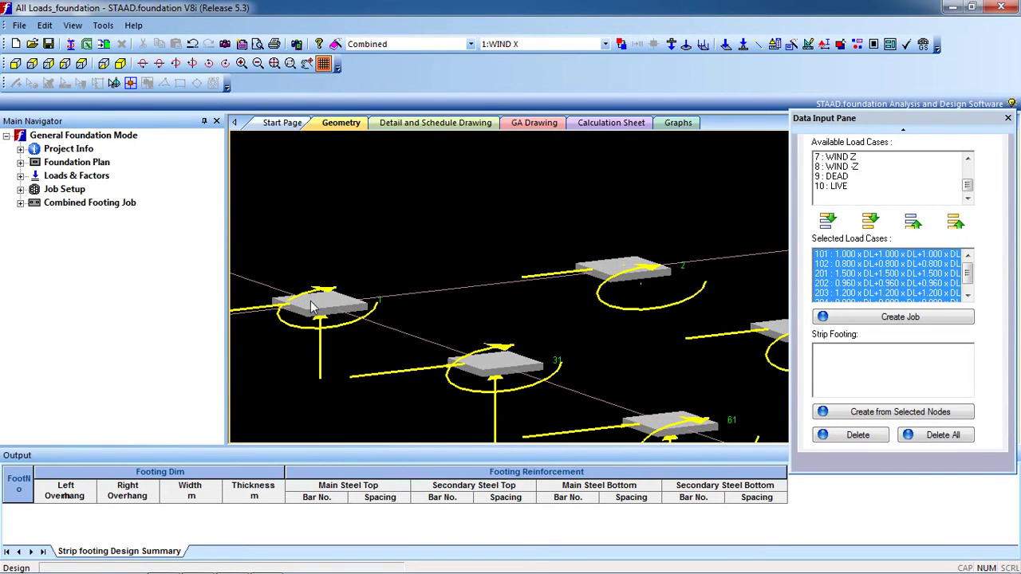
pyautogui.click(314, 298)
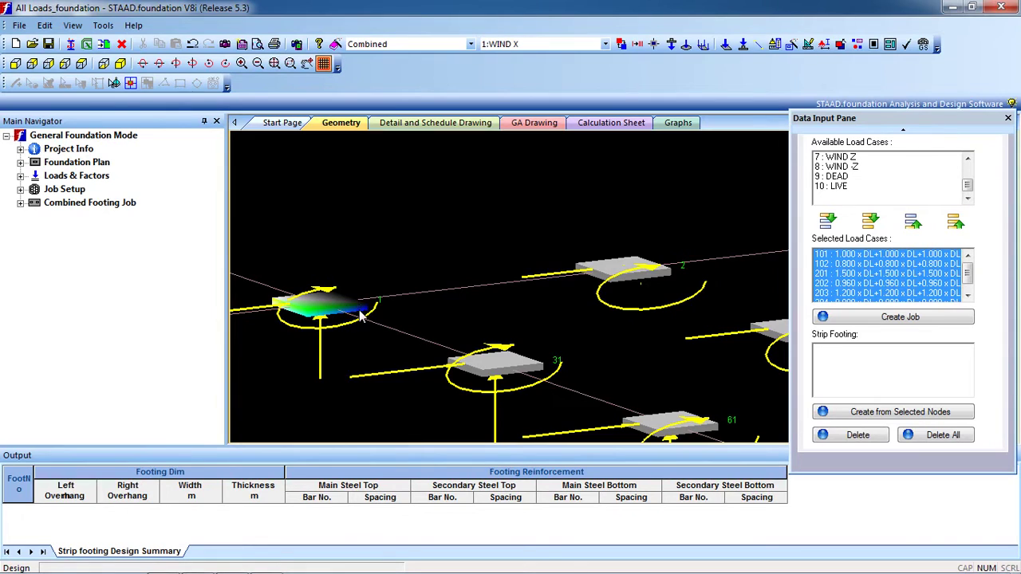
pyautogui.scroll(-2, 361, 317)
pyautogui.moveTo(364, 349); pyautogui.dragTo(351, 308, button='middle')
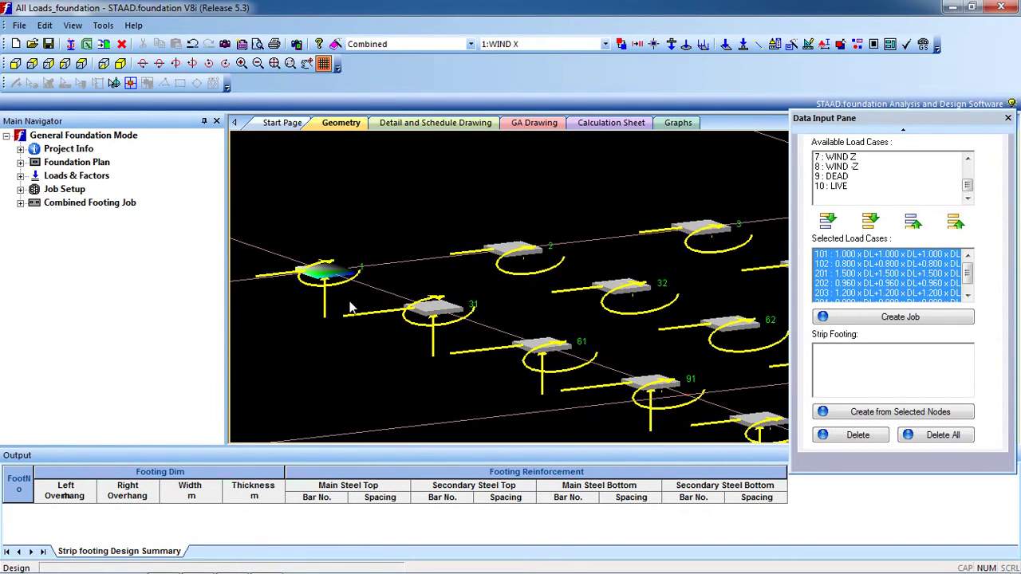
pyautogui.keyDown('ctrl'); pyautogui.click(435, 308); pyautogui.keyUp('ctrl')
pyautogui.keyDown('ctrl'); pyautogui.click(540, 359); pyautogui.keyUp('ctrl')
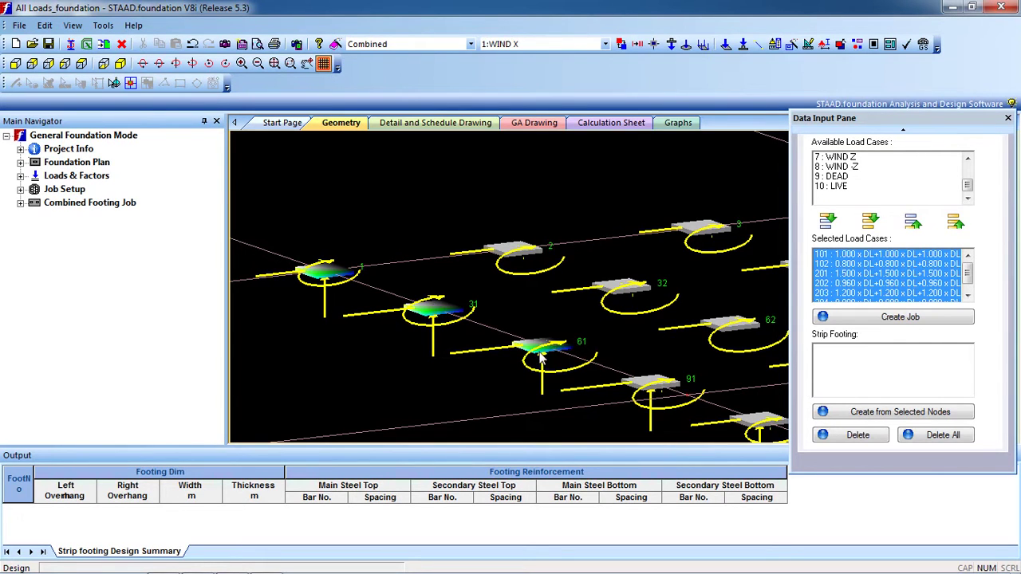
pyautogui.keyDown('ctrl'); pyautogui.click(638, 391); pyautogui.keyUp('ctrl')
pyautogui.moveTo(529, 336); pyautogui.dragTo(606, 369, button='middle')
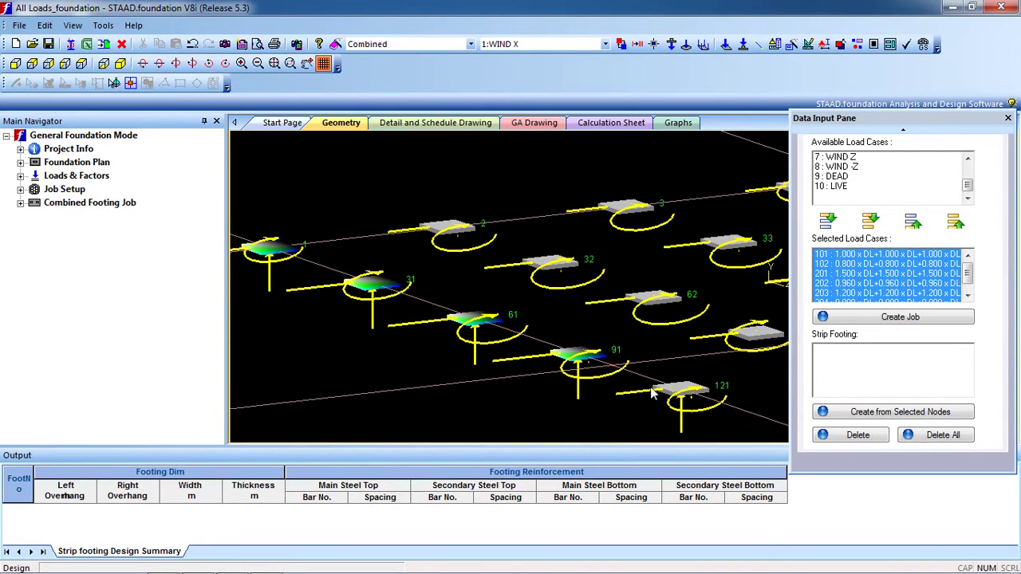
pyautogui.keyDown('ctrl'); pyautogui.click(687, 391); pyautogui.keyUp('ctrl')
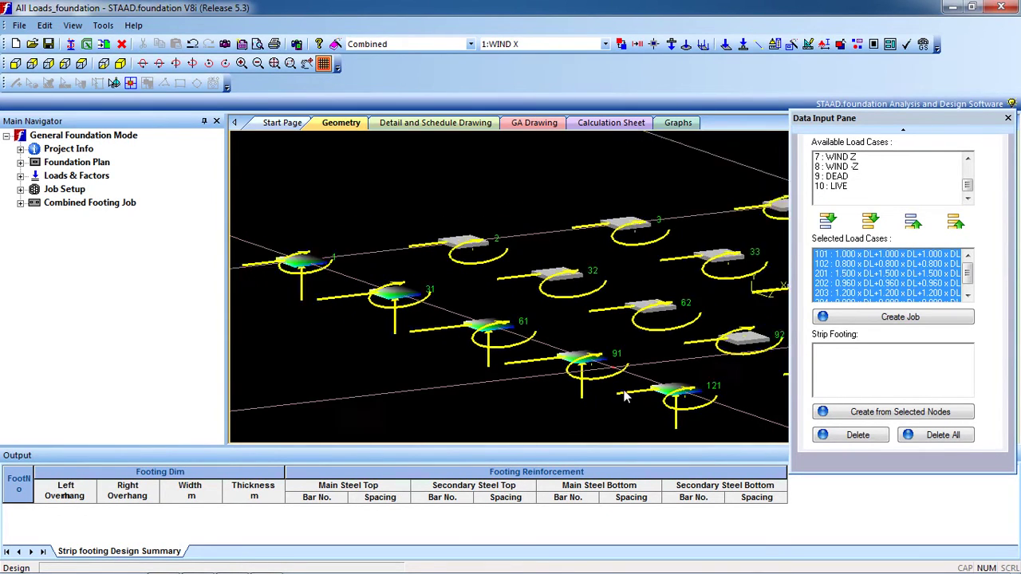
pyautogui.scroll(-2, 625, 397)
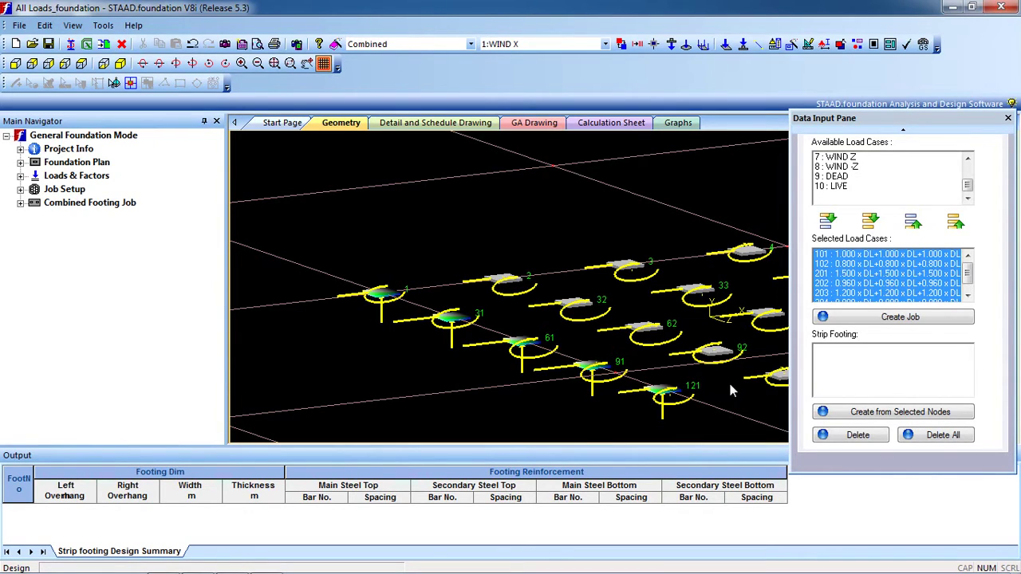
pyautogui.click(916, 413)
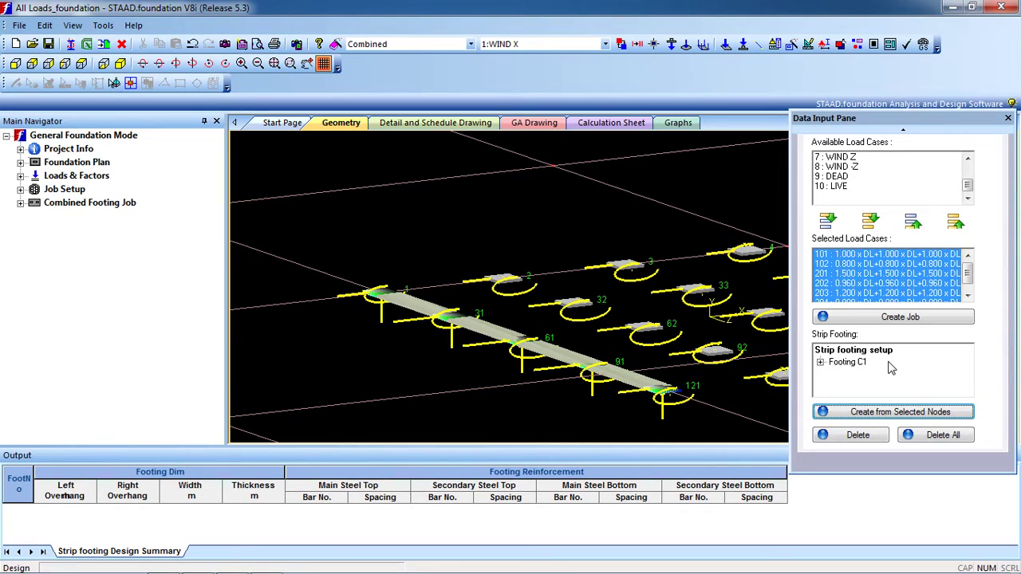
# - Create a strip footing from the second row of supports, nodes 2, 32, 62, 92 and 122
pyautogui.moveTo(602, 345); pyautogui.dragTo(484, 338, button='middle')
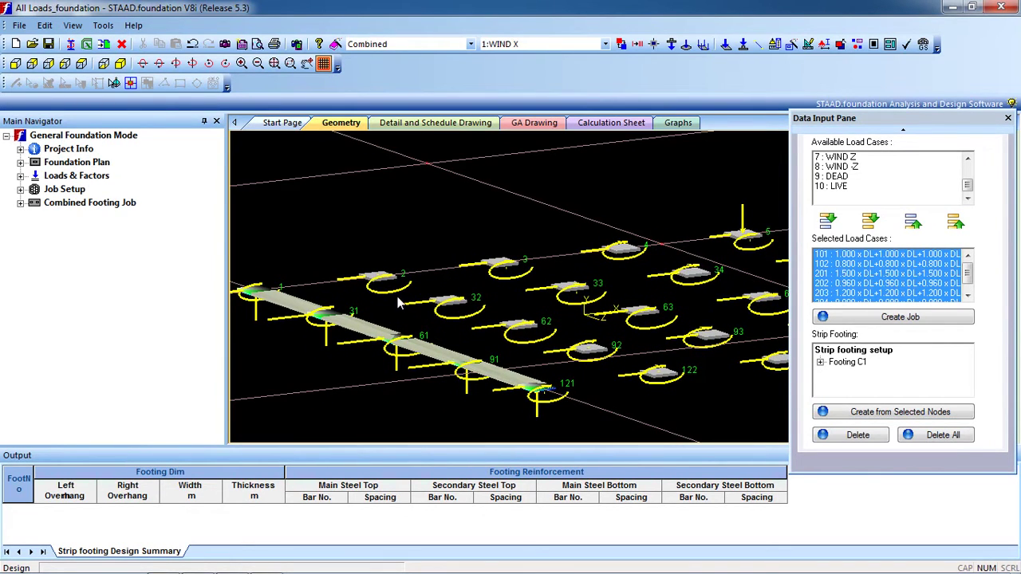
pyautogui.click(341, 271)
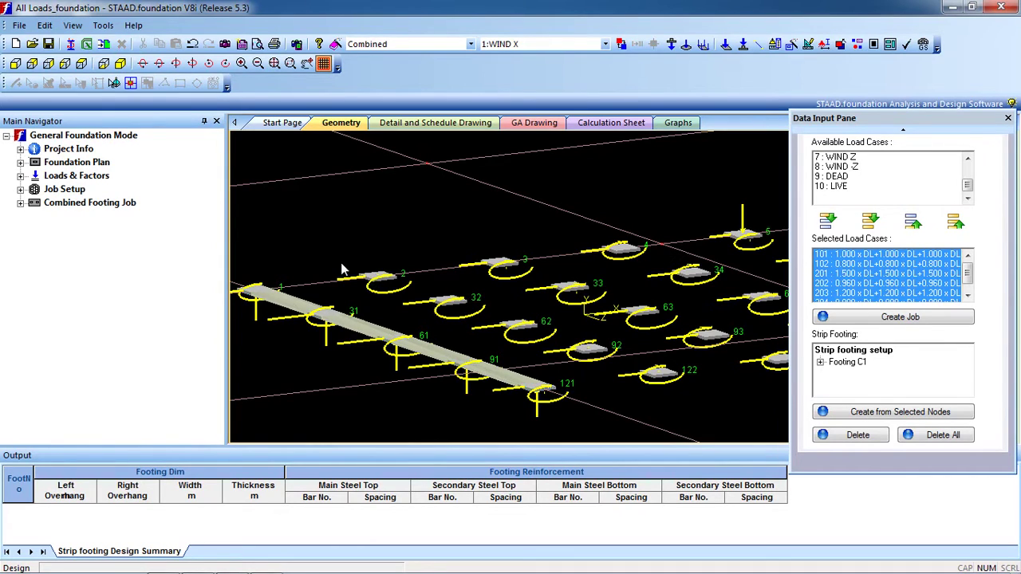
pyautogui.click(377, 282)
pyautogui.keyDown('ctrl'); pyautogui.click(452, 307); pyautogui.keyUp('ctrl')
pyautogui.keyDown('ctrl'); pyautogui.click(509, 327); pyautogui.keyUp('ctrl')
pyautogui.keyDown('ctrl'); pyautogui.click(582, 351); pyautogui.keyUp('ctrl')
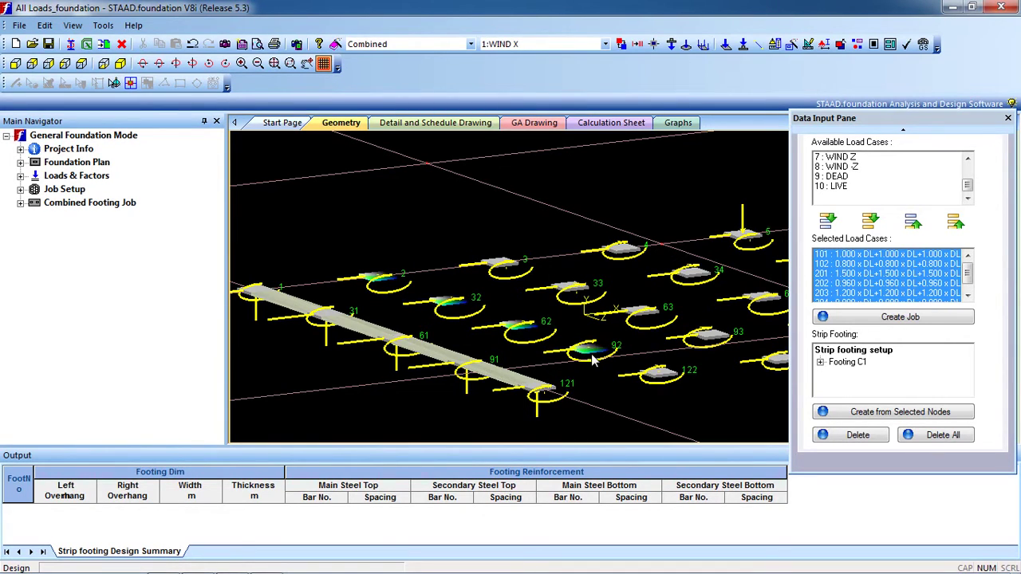
pyautogui.keyDown('ctrl'); pyautogui.click(653, 380); pyautogui.keyUp('ctrl')
pyautogui.click(856, 415)
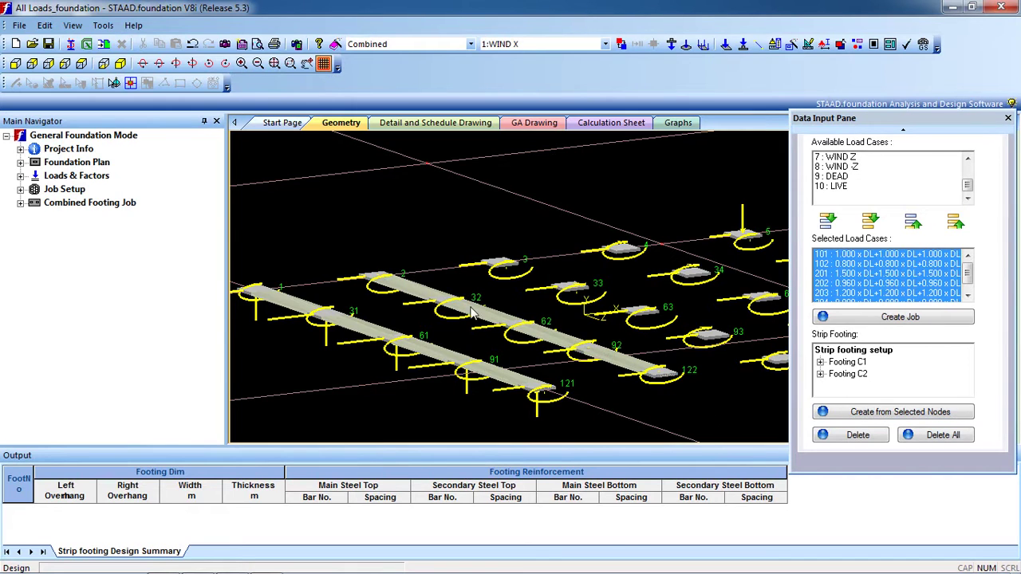
# - Create a strip footing from the third row of supports, nodes 3, 33, 63, 93 and 123
pyautogui.moveTo(569, 340); pyautogui.dragTo(385, 375, button='middle')
pyautogui.click(317, 302)
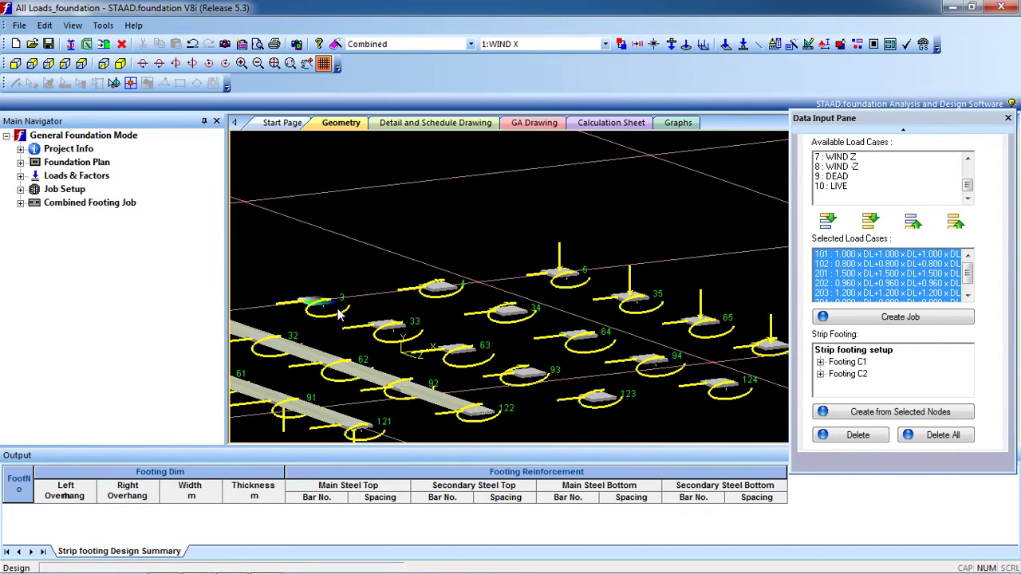
pyautogui.keyDown('ctrl'); pyautogui.click(389, 328); pyautogui.keyUp('ctrl')
pyautogui.keyDown('ctrl'); pyautogui.click(452, 349); pyautogui.keyUp('ctrl')
pyautogui.keyDown('ctrl'); pyautogui.click(522, 378); pyautogui.keyUp('ctrl')
pyautogui.keyDown('ctrl'); pyautogui.click(600, 399); pyautogui.keyUp('ctrl')
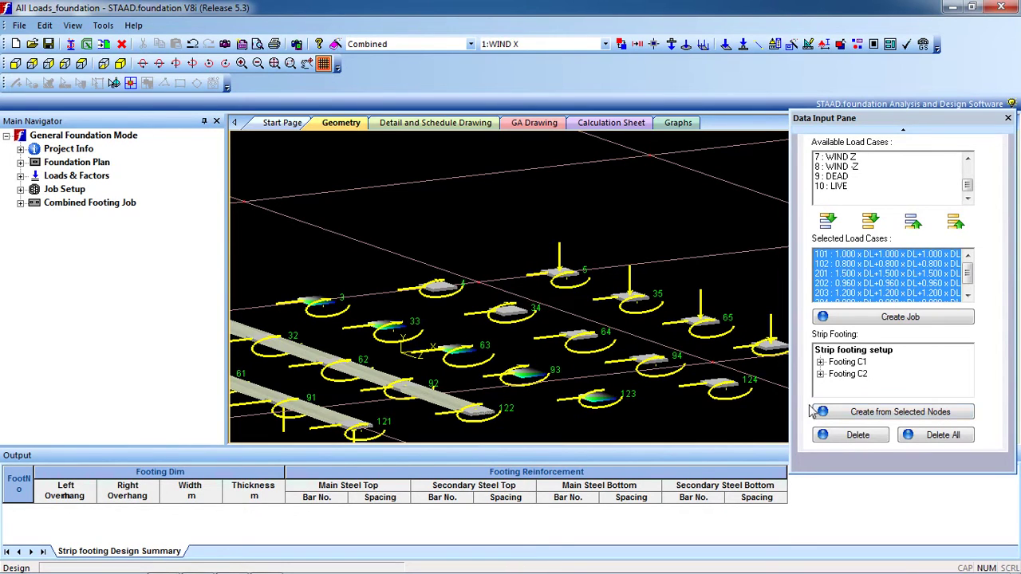
pyautogui.click(860, 414)
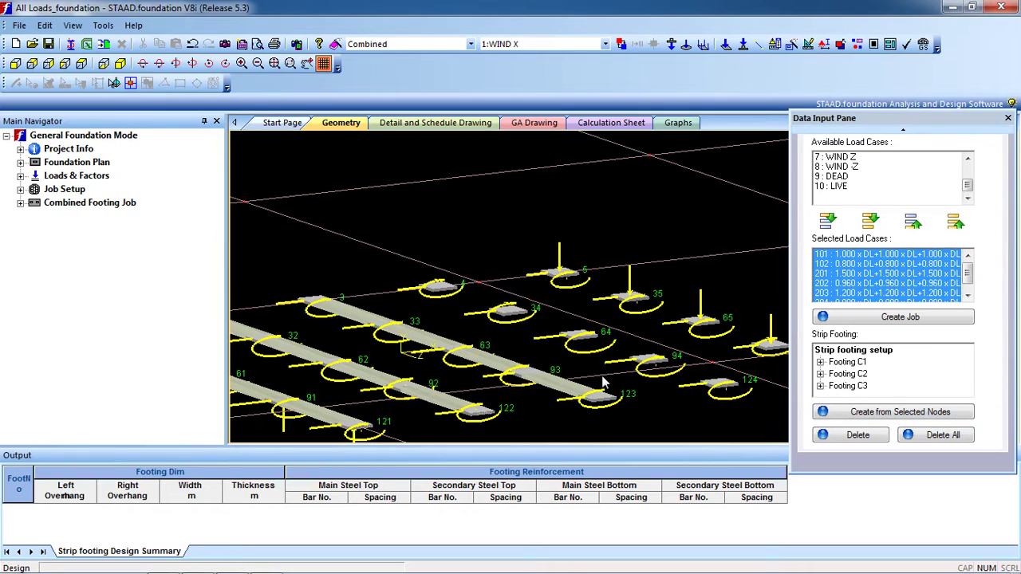
# - Create a strip footing from the fourth row of supports, nodes 4, 34, 64, 94 and 124
pyautogui.keyDown('ctrl'); pyautogui.click(449, 288); pyautogui.keyUp('ctrl')
pyautogui.keyDown('ctrl'); pyautogui.click(504, 314); pyautogui.keyUp('ctrl')
pyautogui.keyDown('ctrl'); pyautogui.click(584, 340); pyautogui.keyUp('ctrl')
pyautogui.keyDown('ctrl'); pyautogui.click(660, 363); pyautogui.keyUp('ctrl')
pyautogui.keyDown('ctrl'); pyautogui.click(716, 389); pyautogui.keyUp('ctrl')
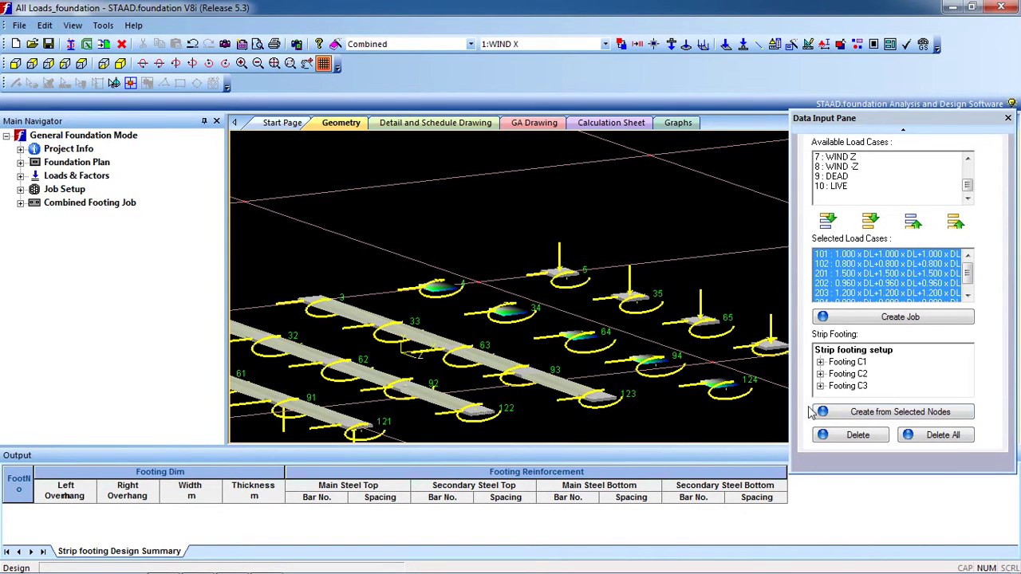
pyautogui.click(848, 420)
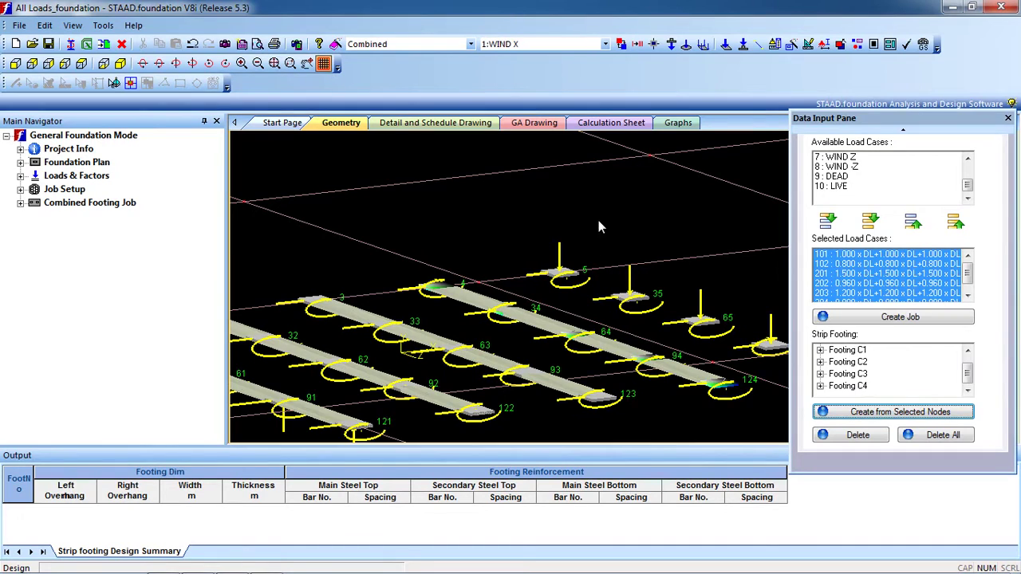
# - Create a strip footing from the fifth row of supports, nodes 5, 35, 65, 95 and 125
pyautogui.moveTo(607, 254); pyautogui.dragTo(461, 286, button='middle')
pyautogui.click(444, 284)
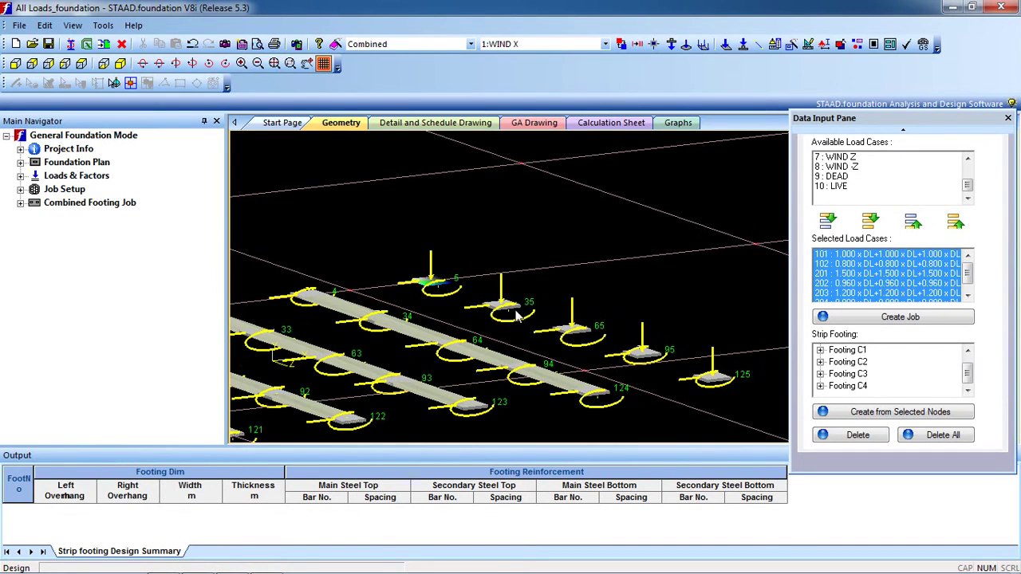
pyautogui.click(513, 311)
pyautogui.click(575, 331)
pyautogui.click(638, 358)
pyautogui.click(711, 381)
pyautogui.click(830, 413)
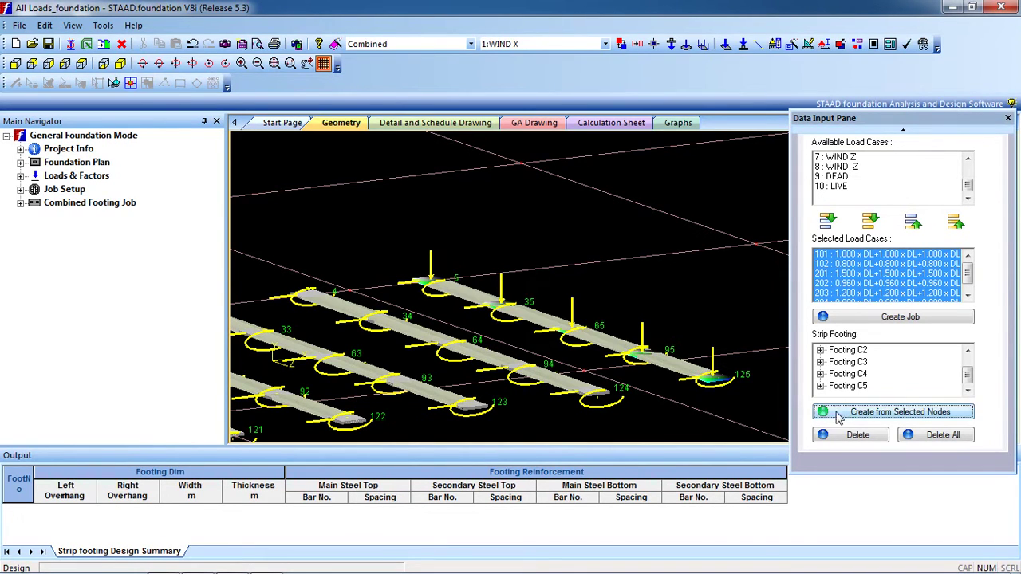
pyautogui.scroll(-2, 584, 280)
pyautogui.moveTo(366, 303); pyautogui.dragTo(423, 272, button='middle')
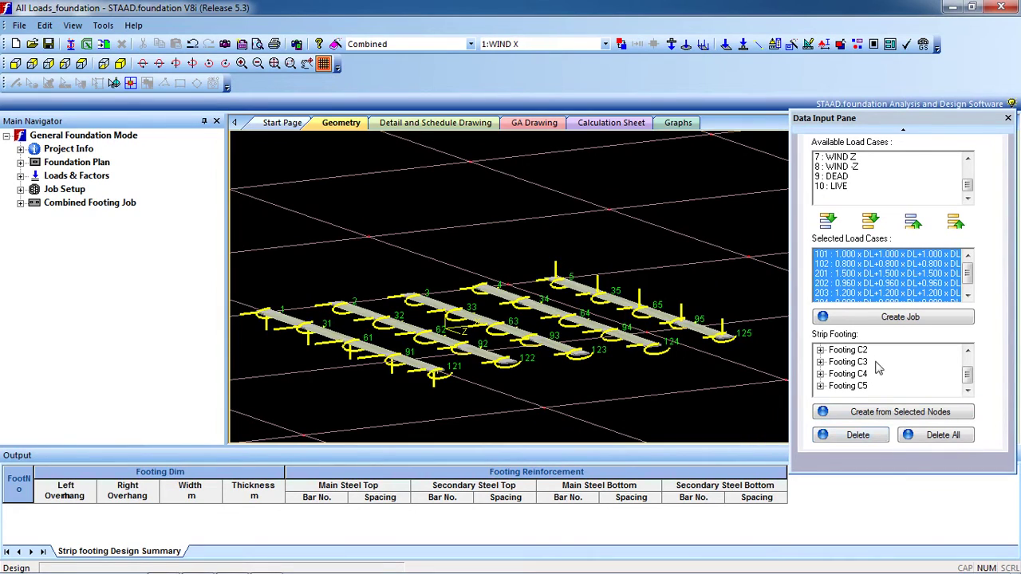
# - Set the minimum bar spacing to 60 mm in the combined footing job's concrete and rebar parameters
pyautogui.click(74, 206)
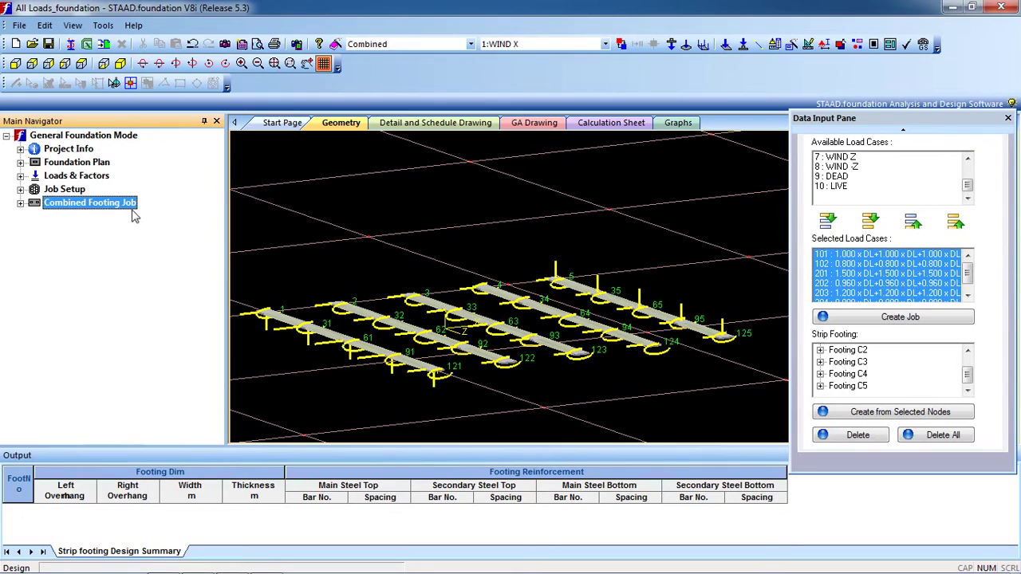
pyautogui.click(20, 203)
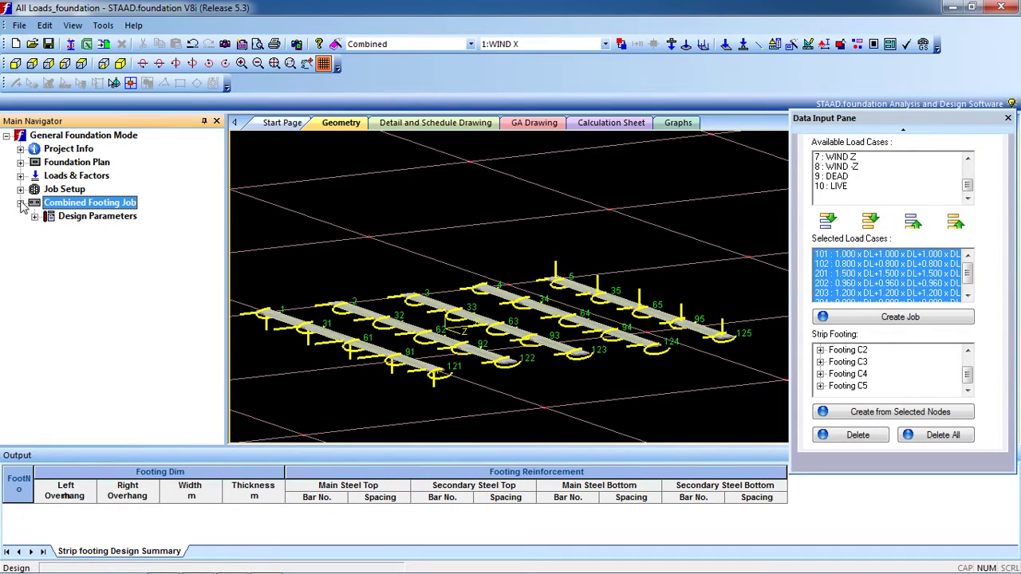
pyautogui.click(83, 217)
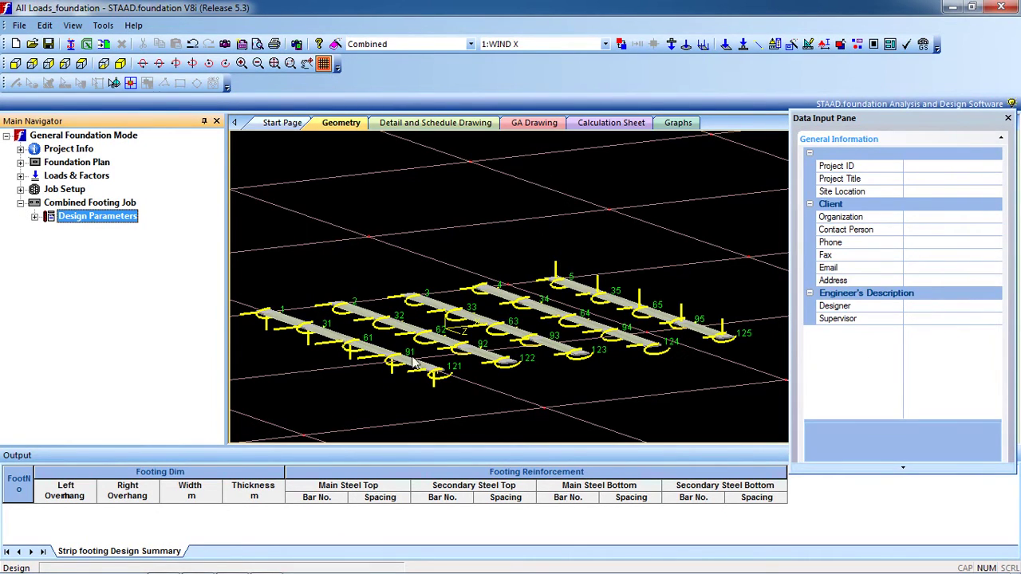
pyautogui.click(35, 217)
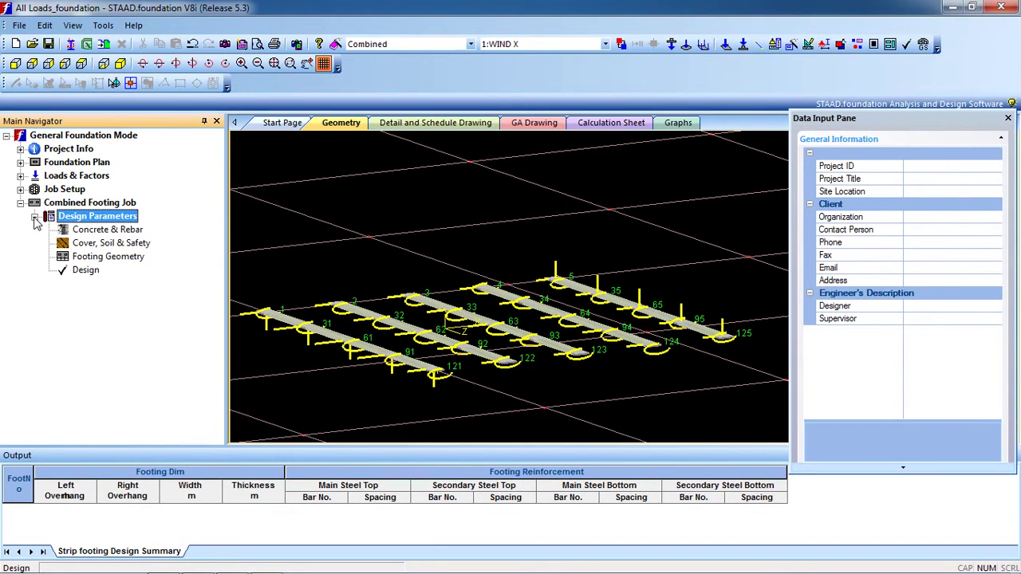
pyautogui.click(99, 232)
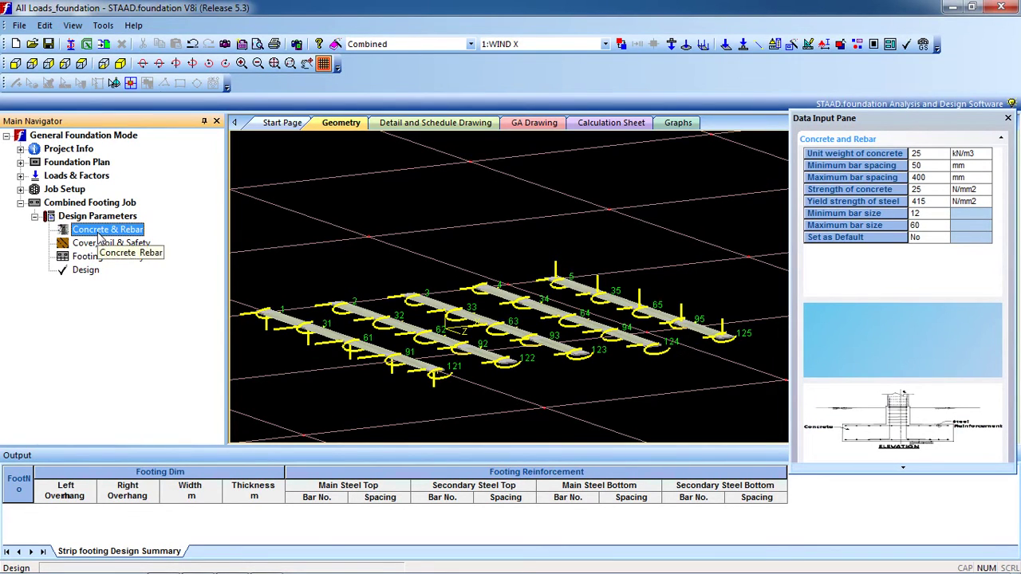
pyautogui.click(794, 151)
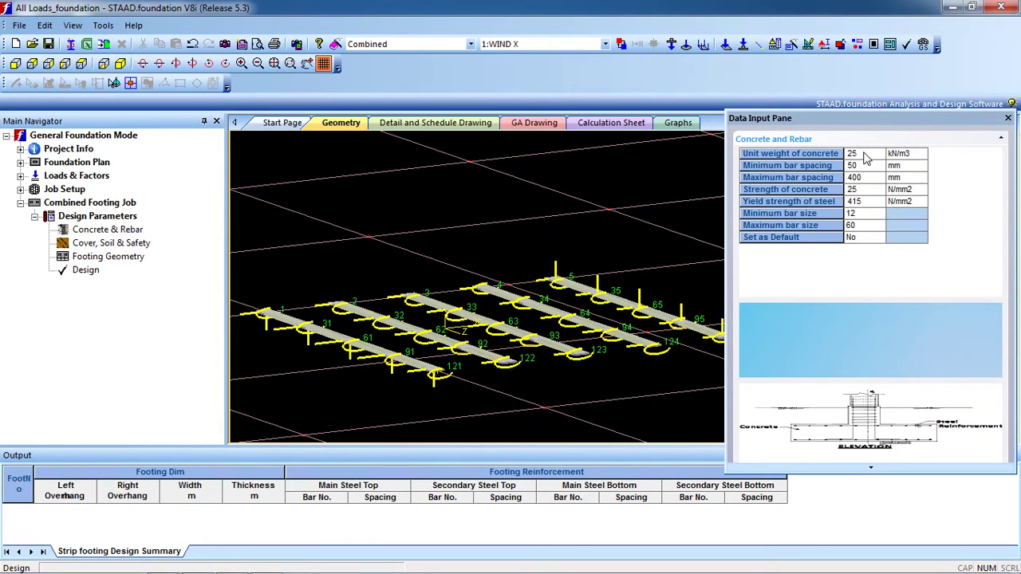
pyautogui.click(865, 156)
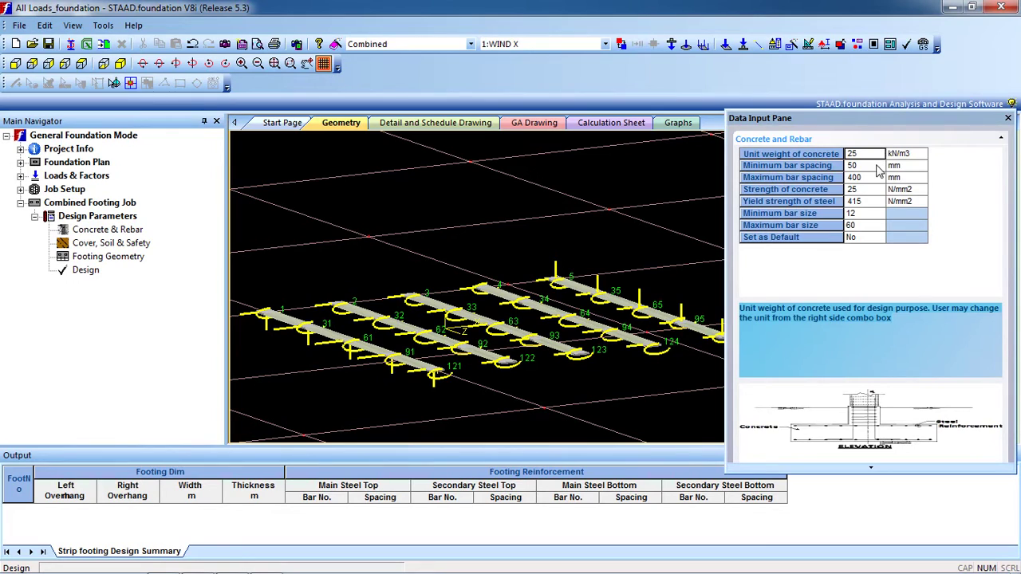
pyautogui.click(878, 166)
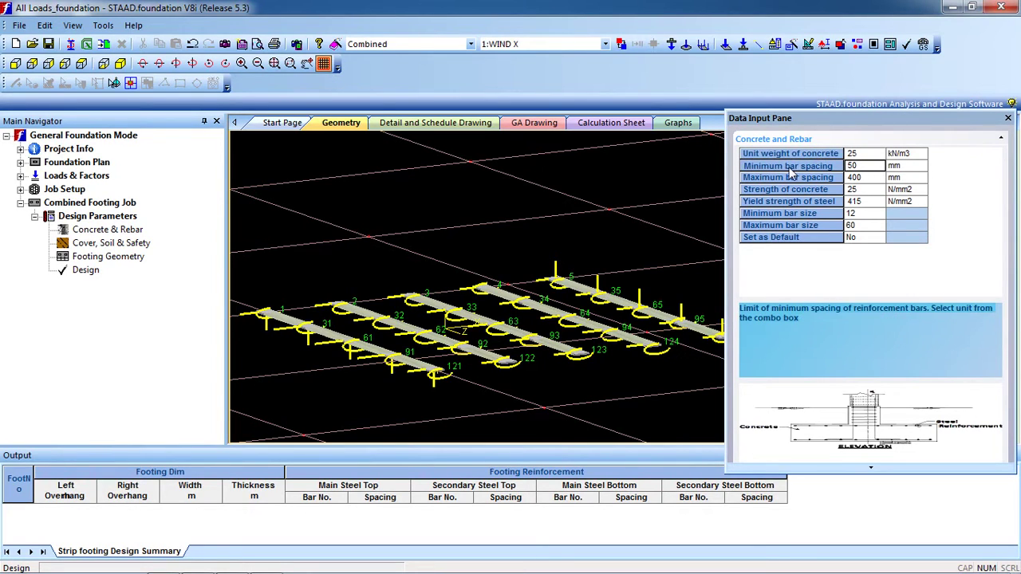
pyautogui.click(862, 169)
pyautogui.write('6')
pyautogui.click(873, 179)
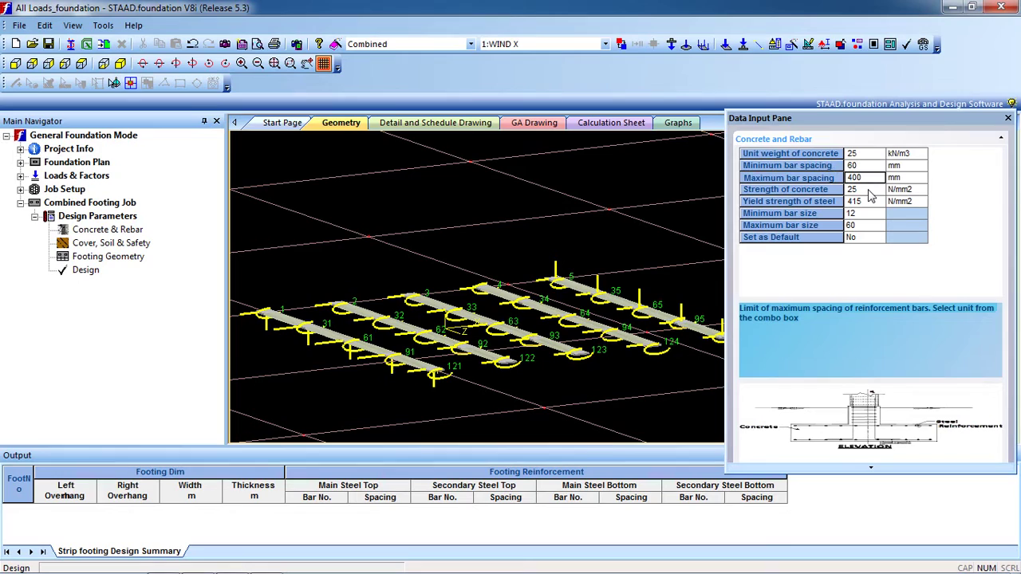
# - Set the strength of concrete to 20 N/mm2 for the combined footing job
pyautogui.click(870, 192)
pyautogui.press('BackSpace')
pyautogui.write('0')
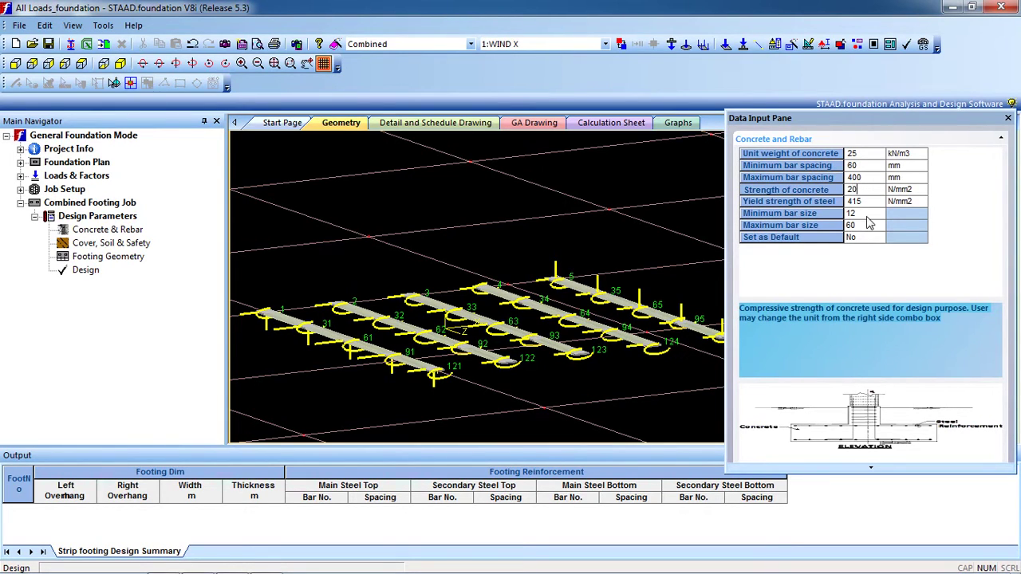
# - Limit the reinforcement to a minimum bar size of 12 and a maximum bar size of 25
pyautogui.click(870, 216)
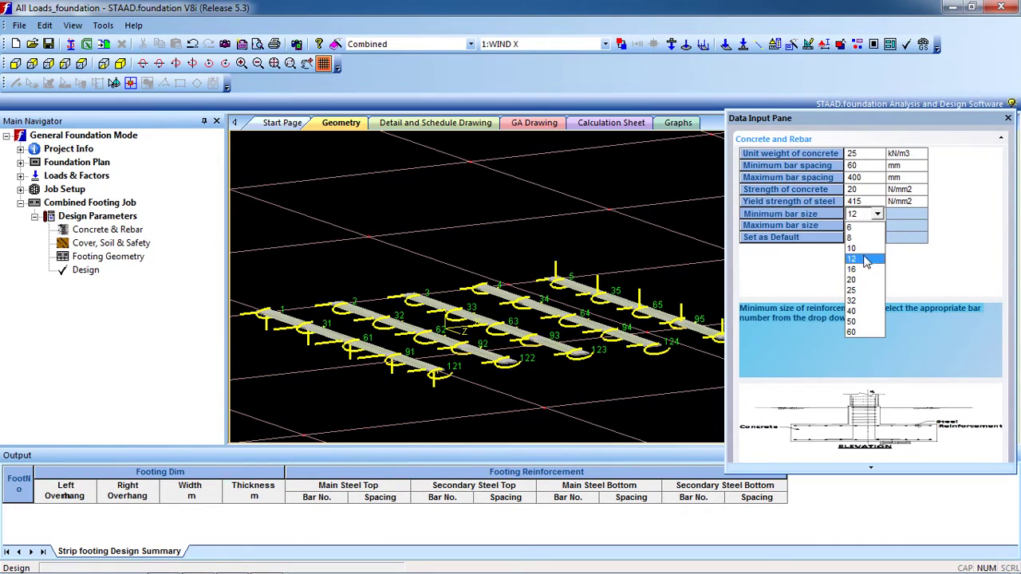
pyautogui.click(867, 259)
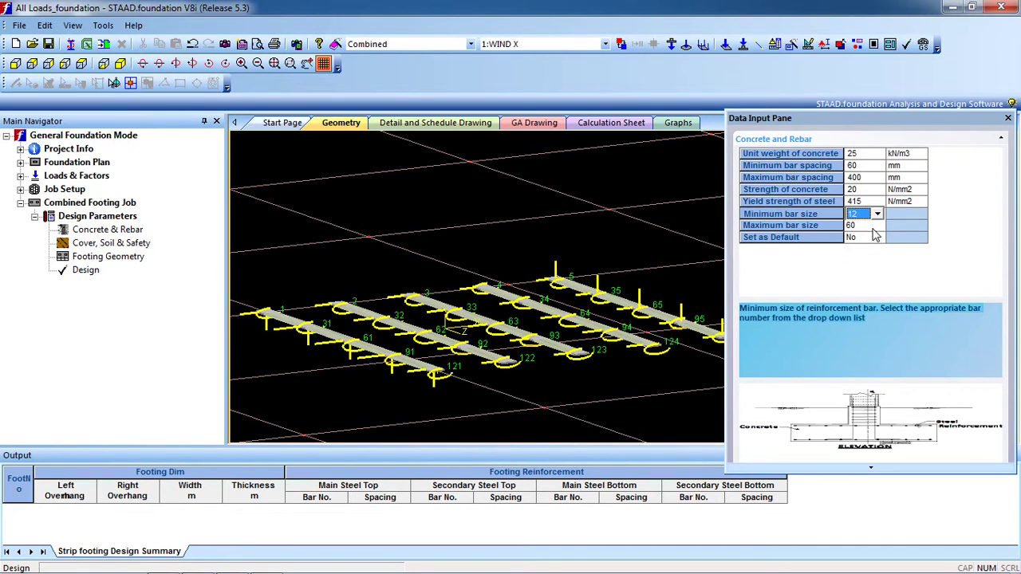
pyautogui.click(870, 226)
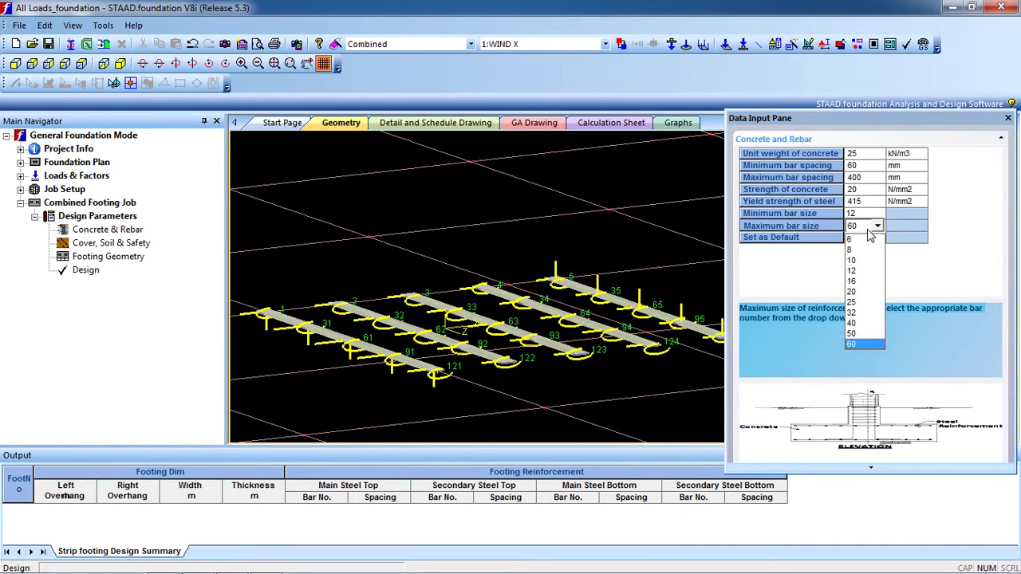
pyautogui.click(866, 301)
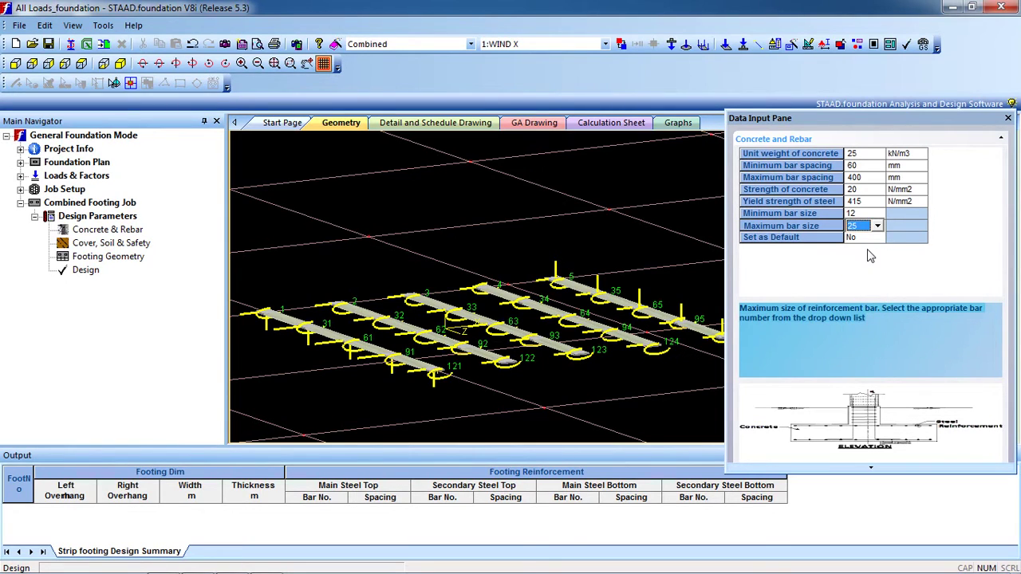
# - Set the footing clear cover to 60 mm in the cover, soil and safety parameters
pyautogui.click(135, 243)
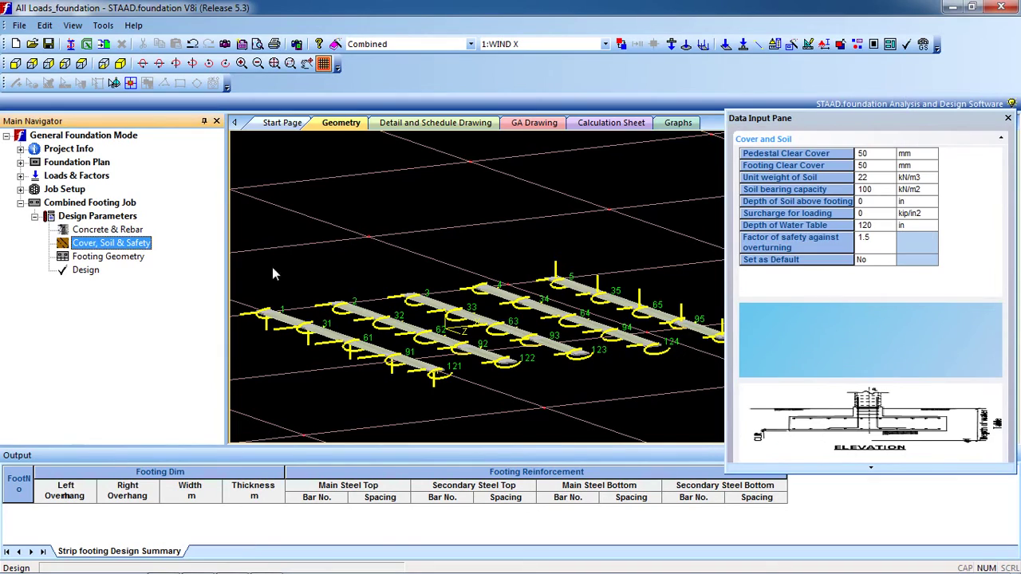
pyautogui.click(872, 167)
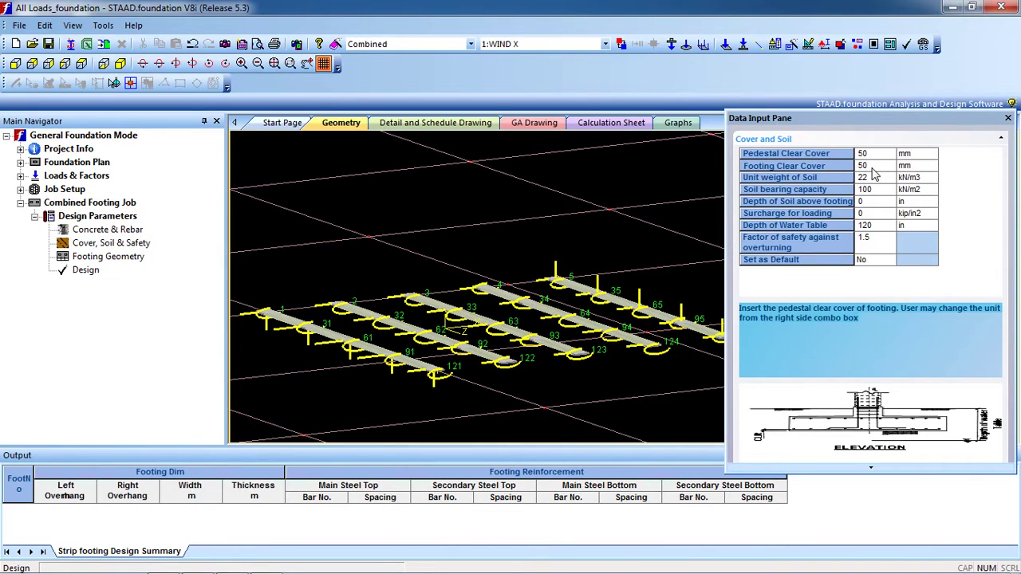
pyautogui.press('BackSpace')
pyautogui.press('BackSpace')
pyautogui.write('60')
pyautogui.click(869, 179)
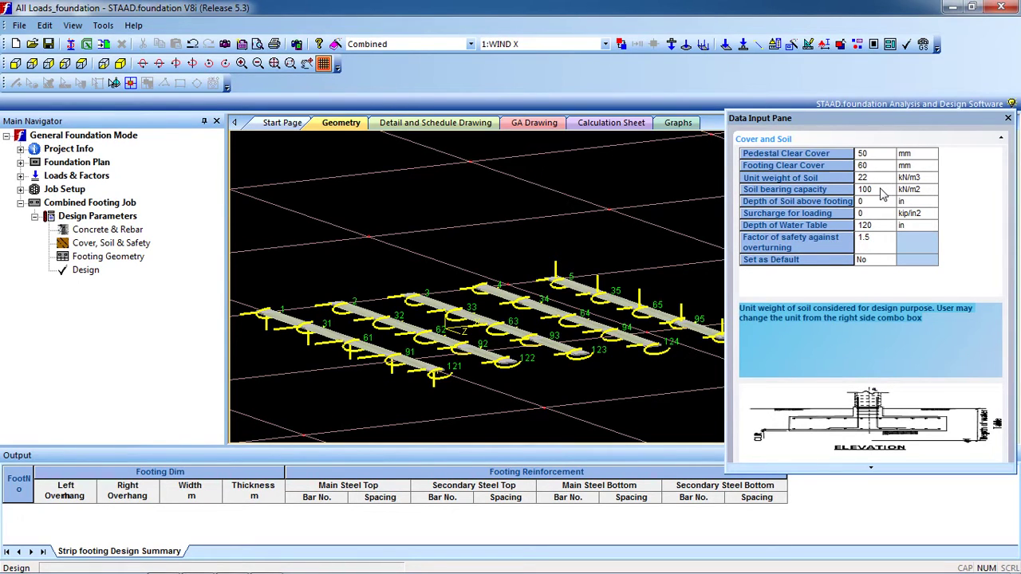
# - Set the soil bearing capacity to 200 kN/m2
pyautogui.click(882, 194)
pyautogui.press('BackSpace')
pyautogui.press('BackSpace')
pyautogui.press('BackSpace')
pyautogui.write('200')
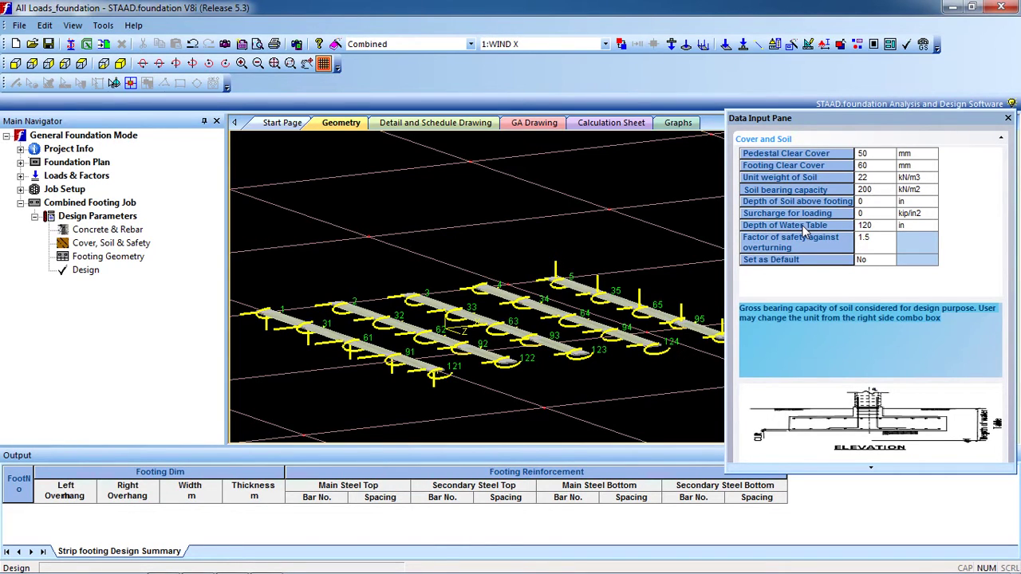
# - Set the depth of the water table to 100 in for the combined footing job
pyautogui.click(877, 204)
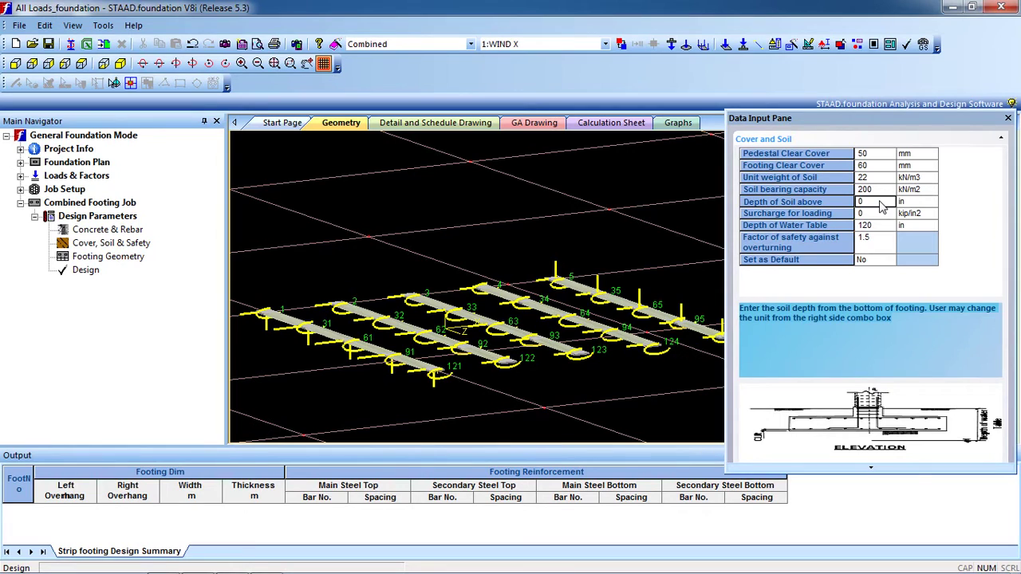
pyautogui.click(876, 214)
pyautogui.click(878, 227)
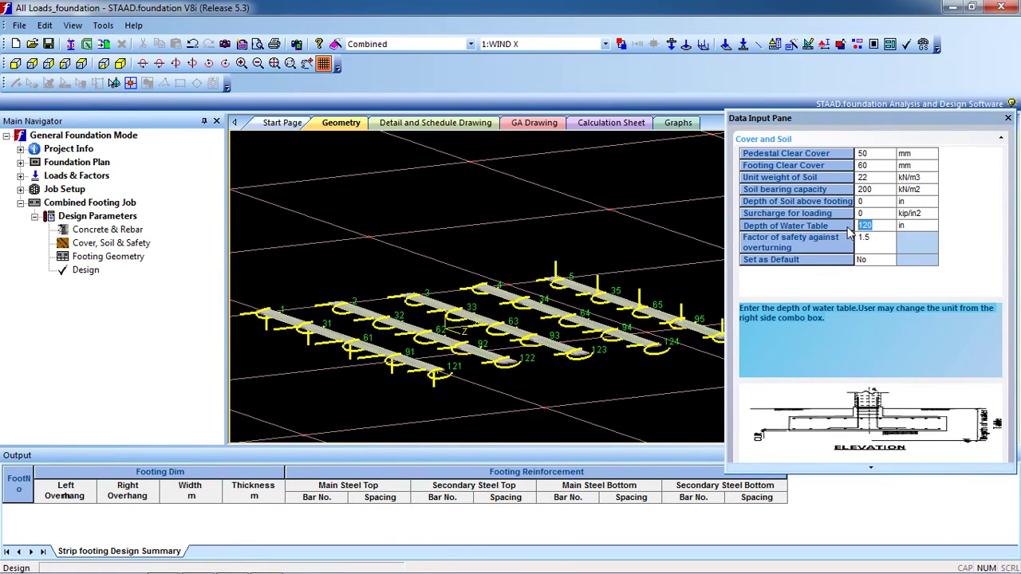
pyautogui.write('100')
pyautogui.click(878, 250)
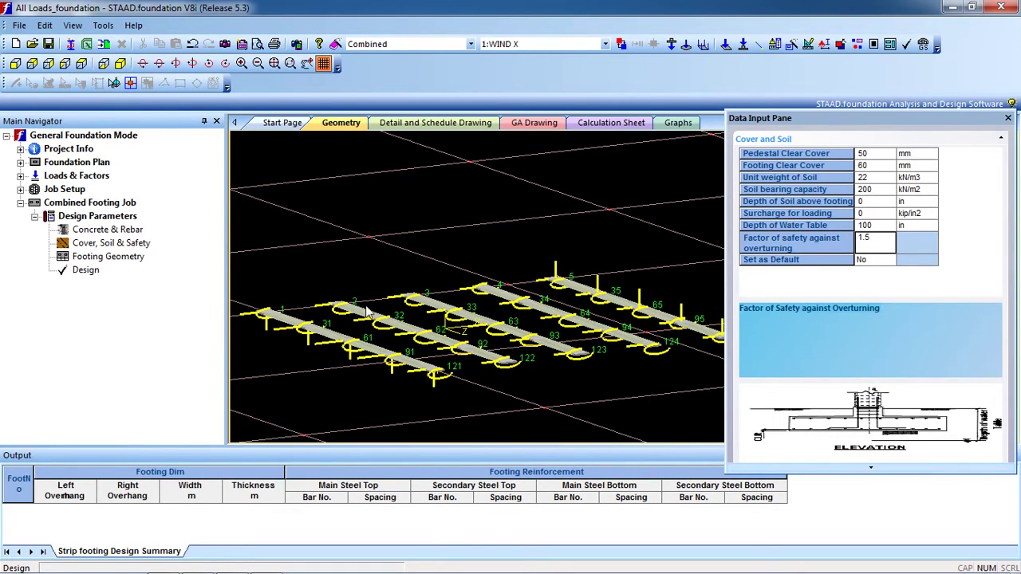
# - Try the Set Dimension design type in the footing geometry parameters
pyautogui.click(123, 262)
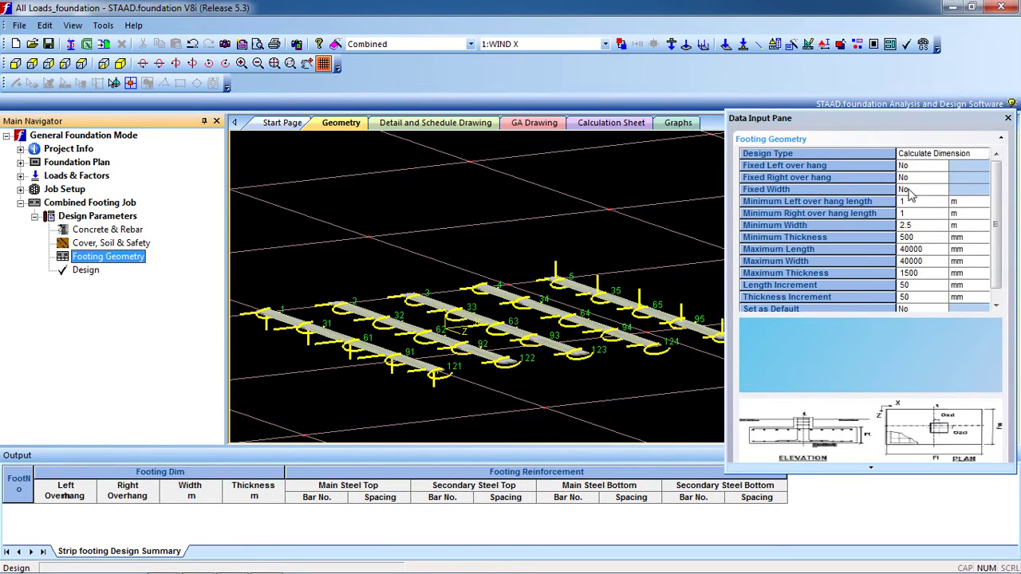
pyautogui.click(927, 156)
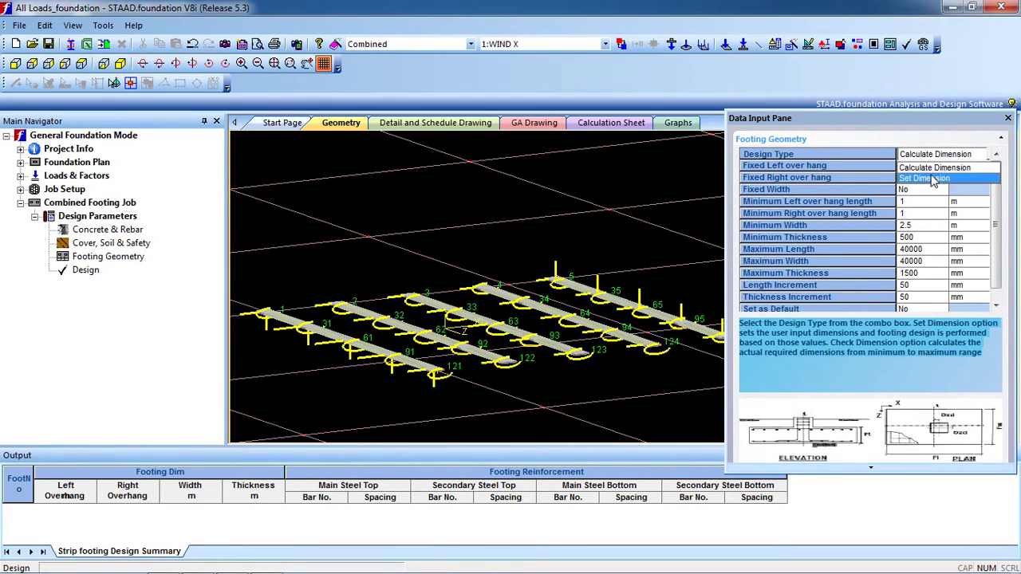
pyautogui.click(925, 178)
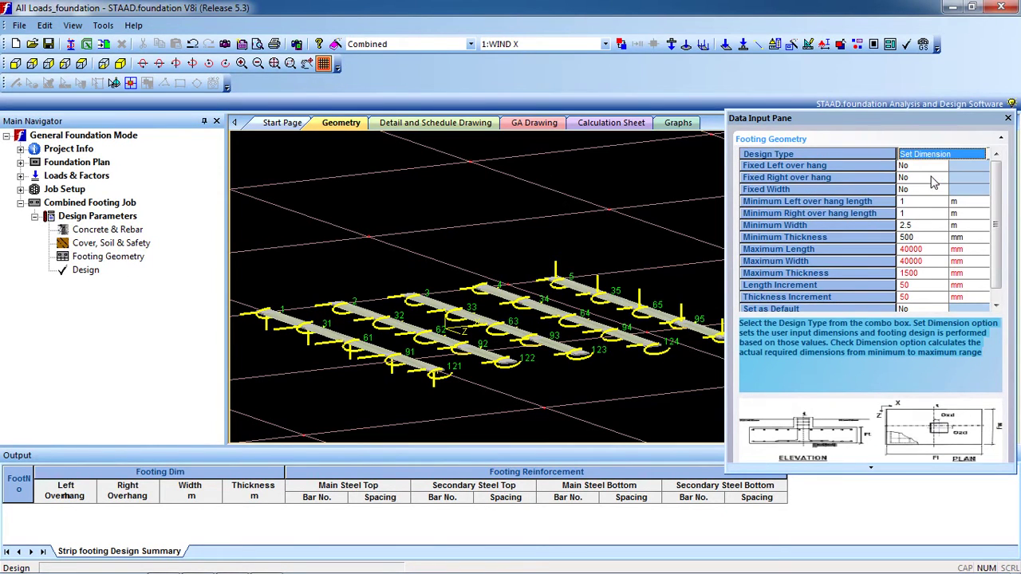
pyautogui.click(997, 306)
pyautogui.click(943, 262)
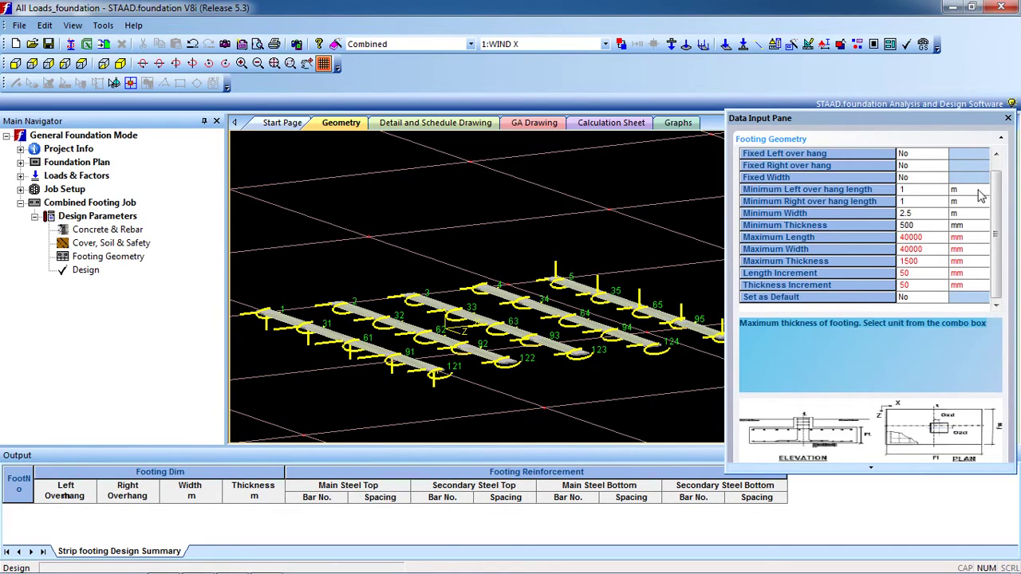
# - Switch the footing geometry's design type back to Calculate Dimension
pyautogui.click(996, 153)
pyautogui.click(956, 155)
pyautogui.click(956, 159)
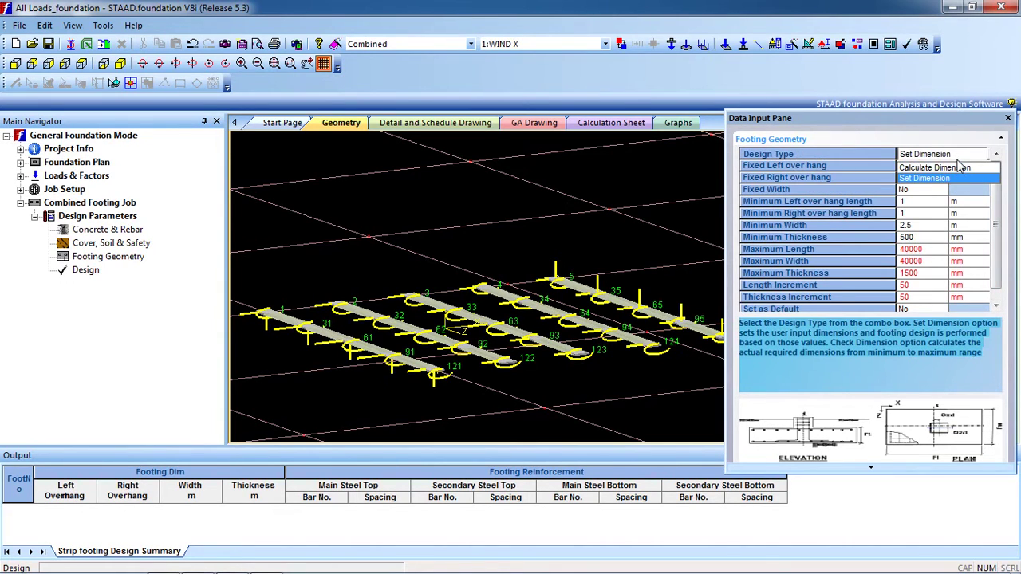
pyautogui.click(934, 166)
pyautogui.scroll(-1, 996, 217)
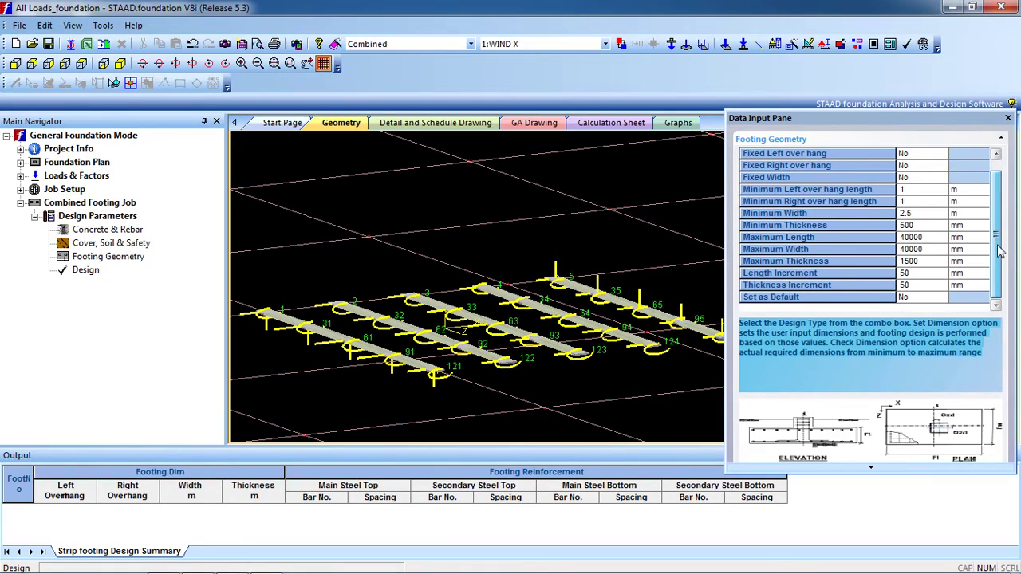
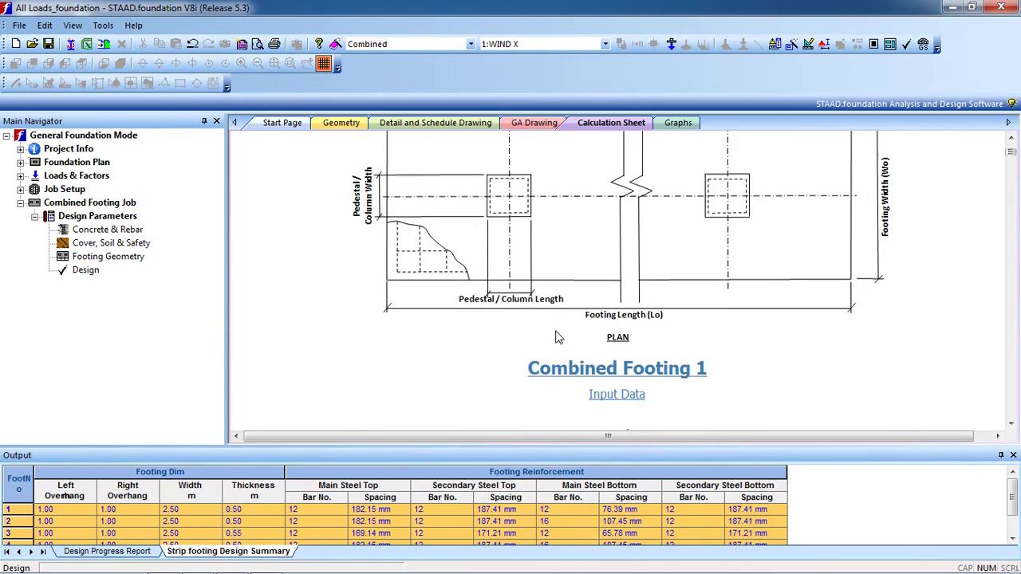
# - Review the footing drawings and load combinations in the calculation sheet, and return to the geometry view
pyautogui.scroll(15, 556, 339)
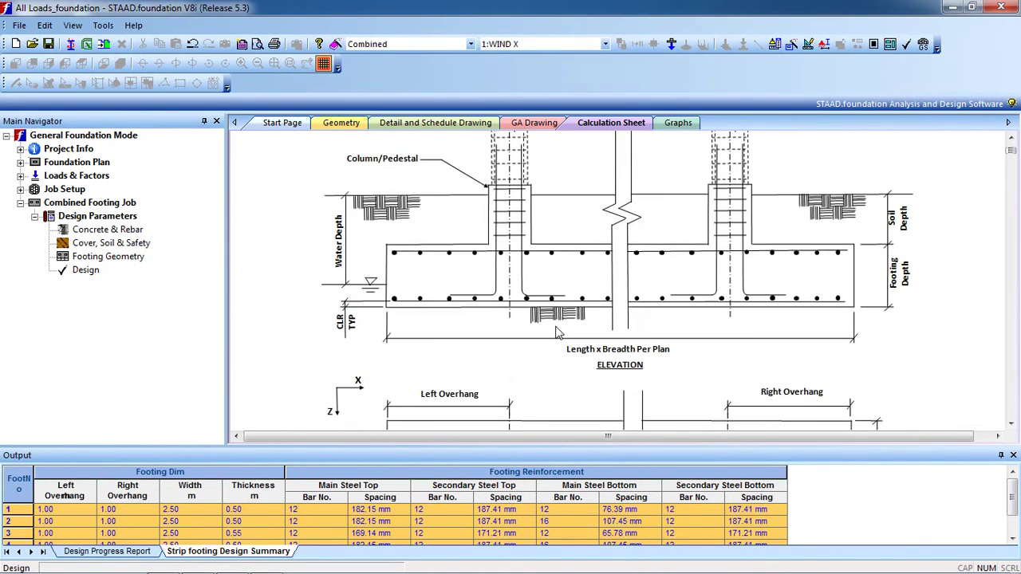
pyautogui.scroll(1, 615, 333)
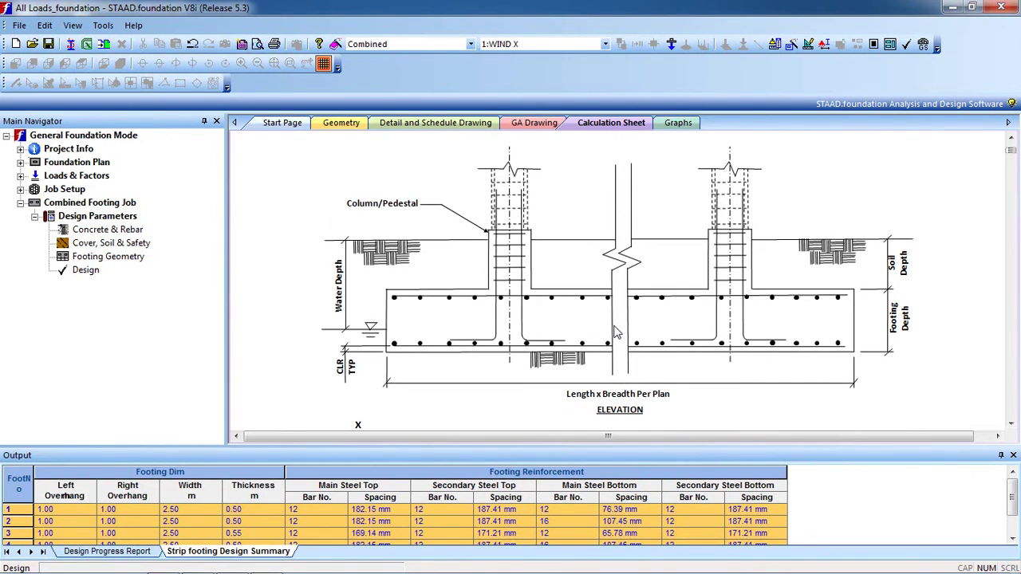
pyautogui.scroll(-15, 614, 334)
pyautogui.scroll(5, 607, 323)
pyautogui.scroll(-10, 607, 322)
pyautogui.scroll(-15, 603, 317)
pyautogui.scroll(-10, 605, 315)
pyautogui.scroll(7, 616, 307)
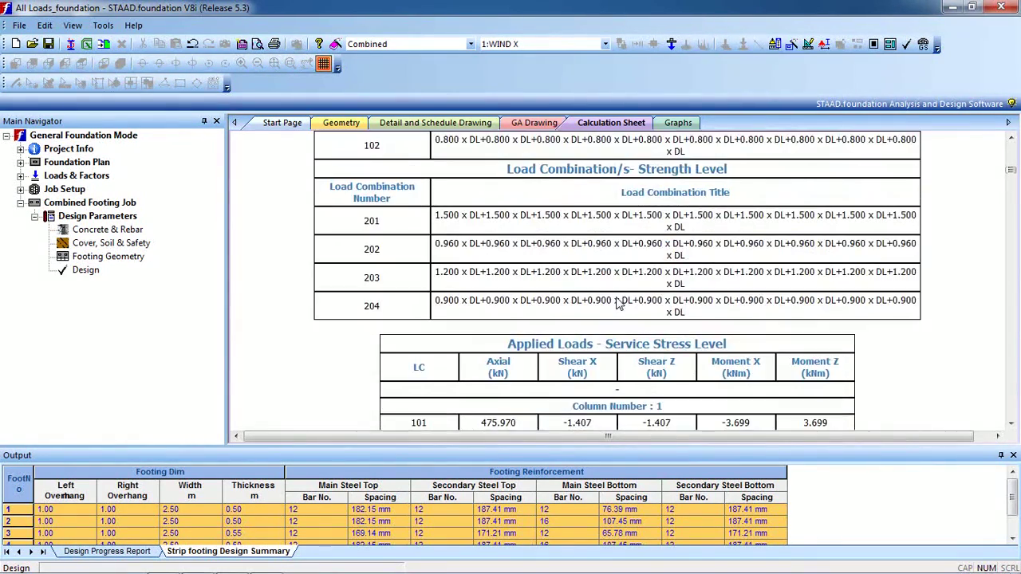
pyautogui.scroll(5, 616, 307)
pyautogui.click(345, 128)
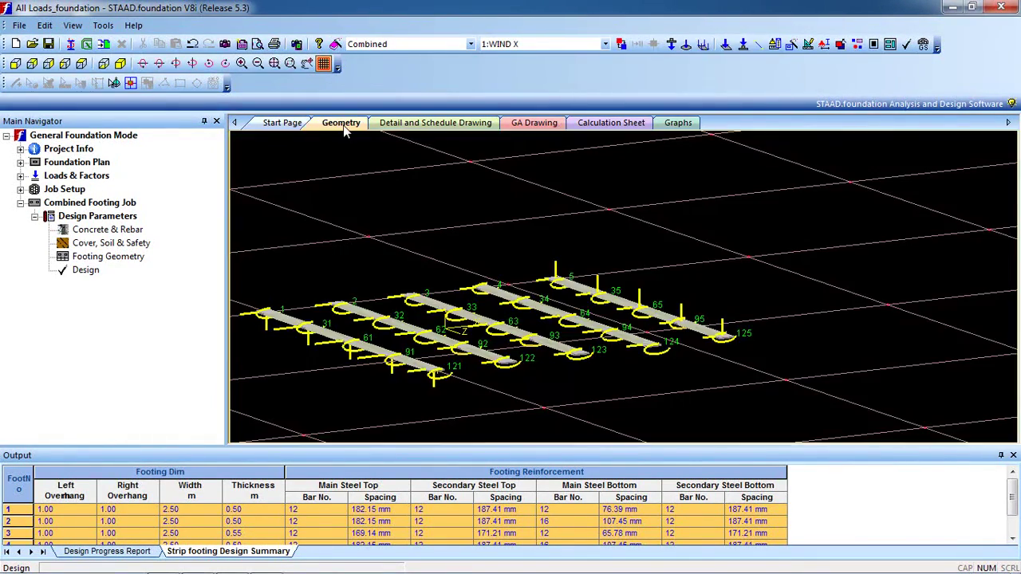
# - Examine the footing dimensions and reinforcement listed in the combined footing schedule drawing
pyautogui.scroll(1, 366, 260)
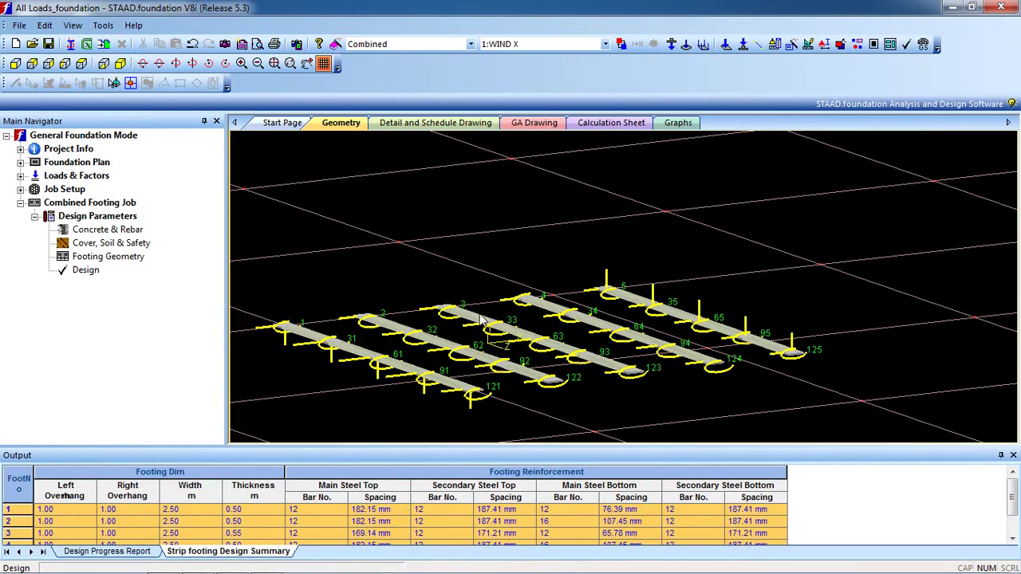
pyautogui.click(427, 122)
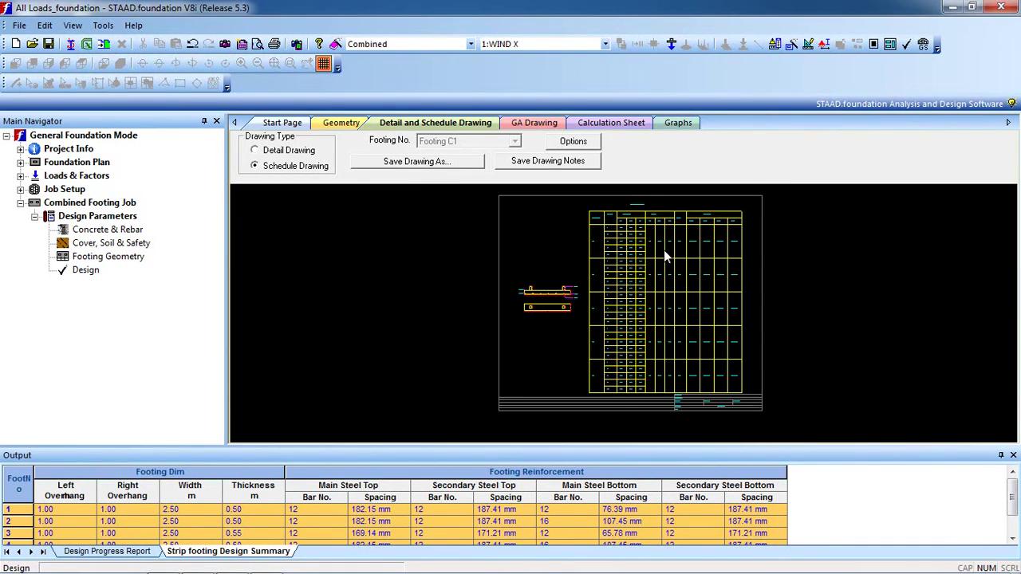
pyautogui.scroll(3, 654, 249)
pyautogui.scroll(3, 643, 250)
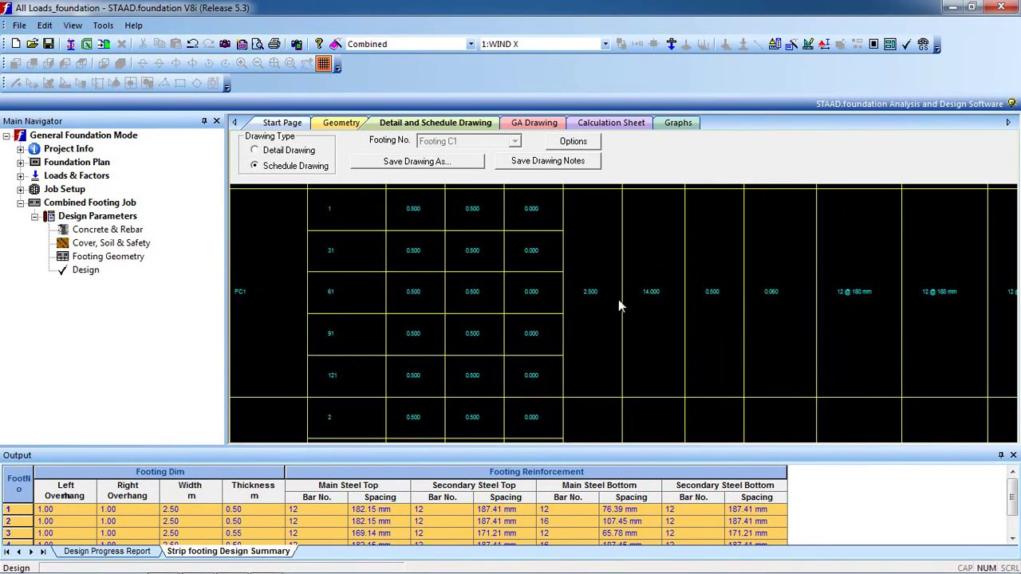
pyautogui.moveTo(590, 211)
pyautogui.mouseDown(button='middle')
pyautogui.moveTo(542, 301)
pyautogui.moveTo(565, 229)
pyautogui.moveTo(546, 286)
pyautogui.mouseUp(button='middle')
pyautogui.scroll(2, 545, 286)
pyautogui.scroll(-5, 544, 283)
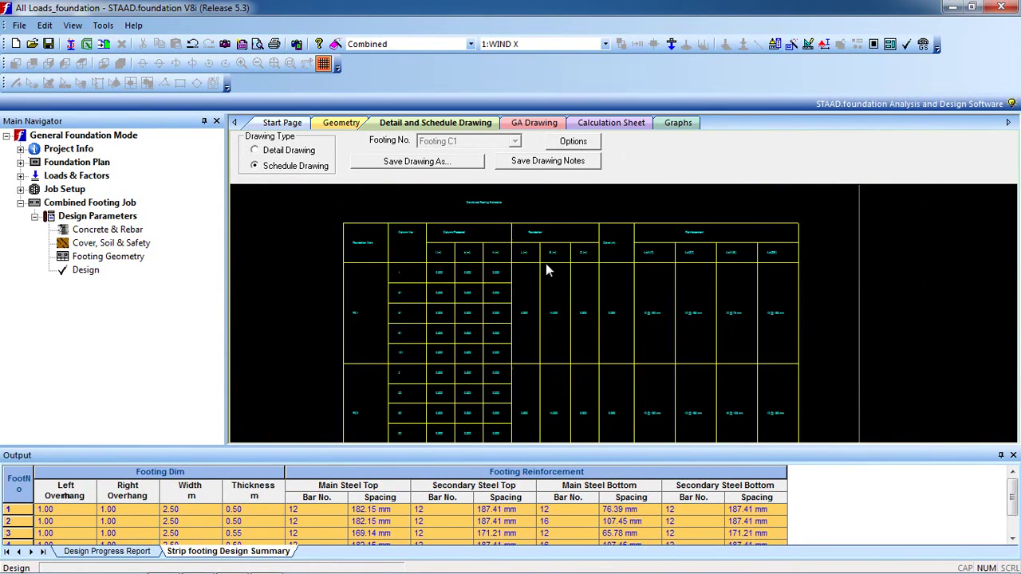
pyautogui.scroll(1, 549, 244)
pyautogui.scroll(-1, 555, 231)
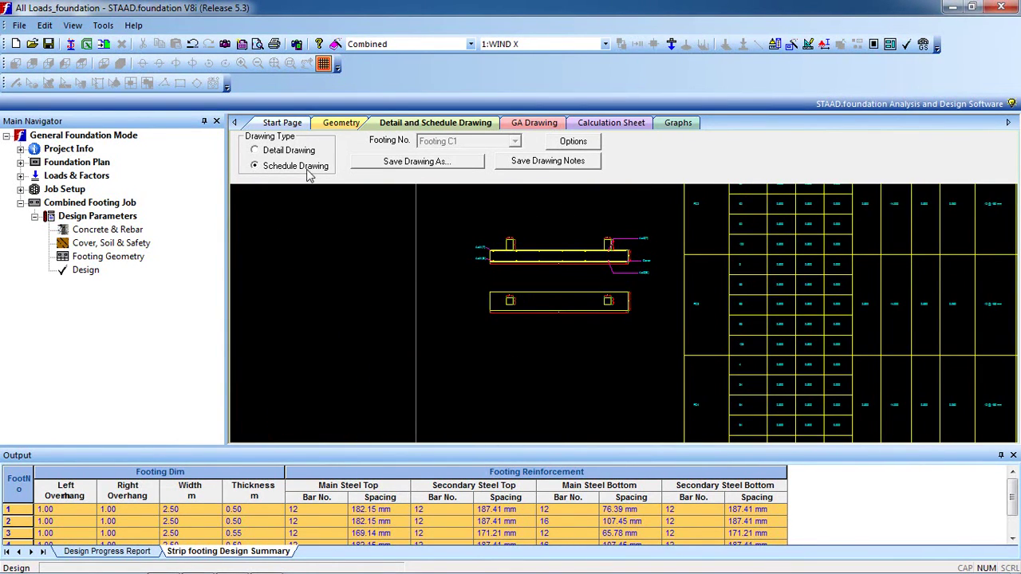
# - Show the detail drawing of Footing C1 and examine the reinforcement, clear cover and column dowels in its elevation
pyautogui.click(255, 150)
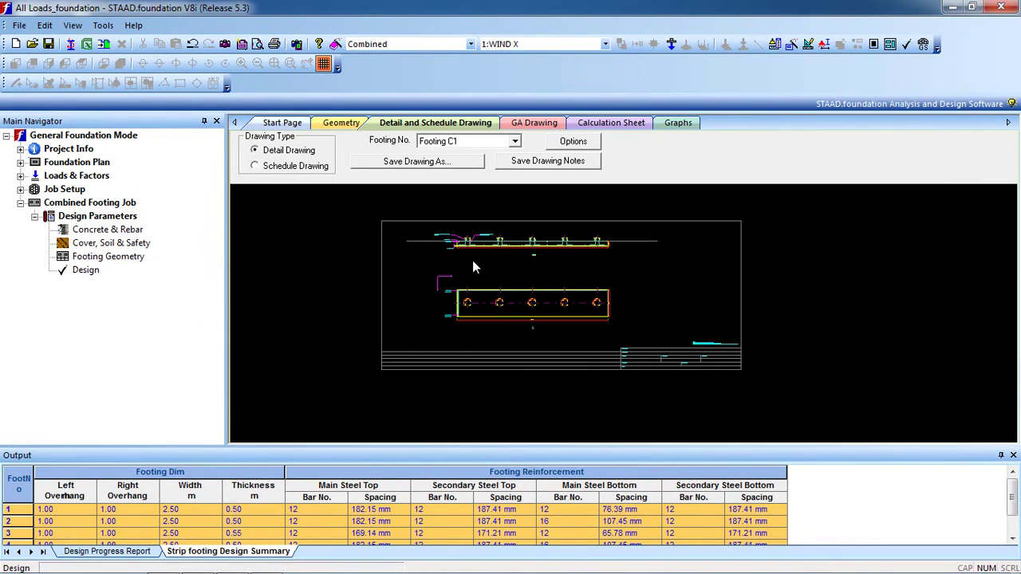
pyautogui.scroll(2, 472, 257)
pyautogui.scroll(3, 446, 244)
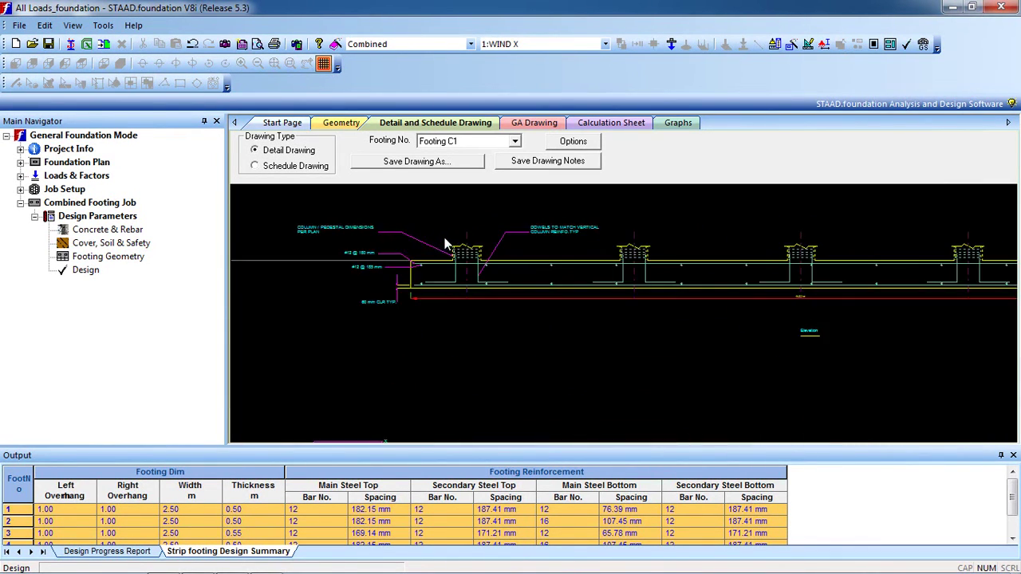
pyautogui.scroll(3, 428, 245)
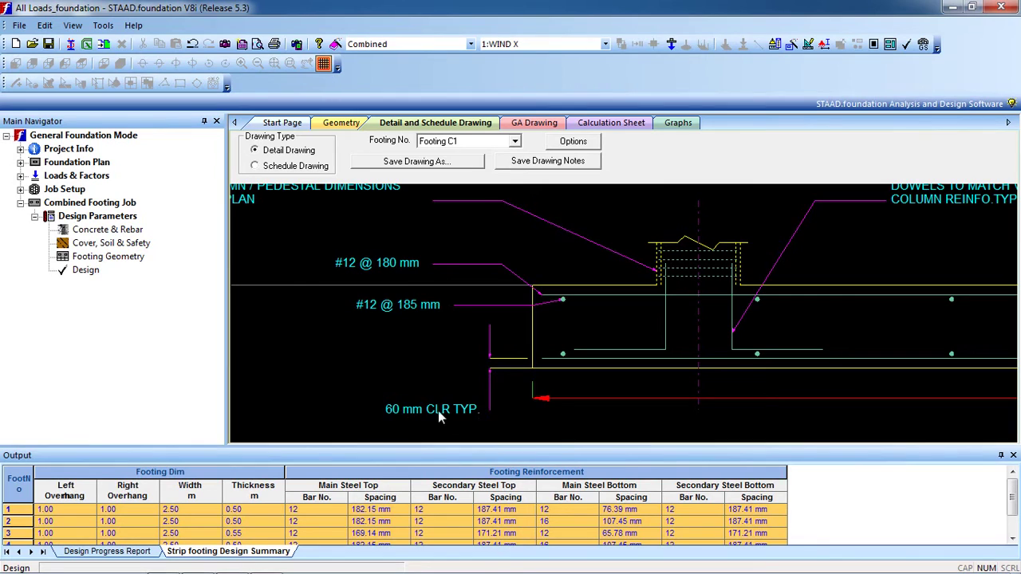
pyautogui.moveTo(437, 332); pyautogui.dragTo(472, 382, button='middle')
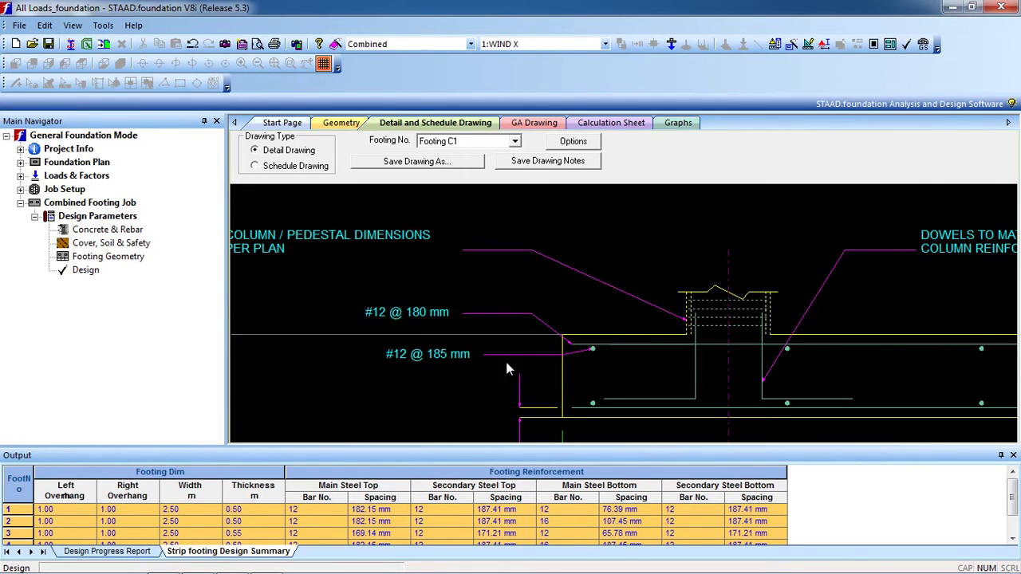
pyautogui.moveTo(394, 367); pyautogui.dragTo(419, 366, button='middle')
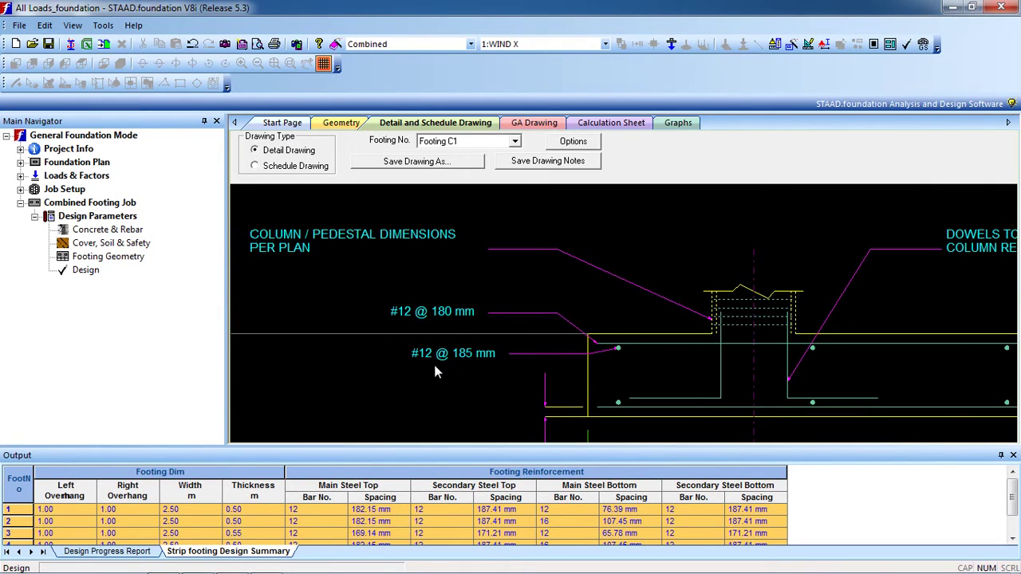
pyautogui.hscroll(3, 651, 351)
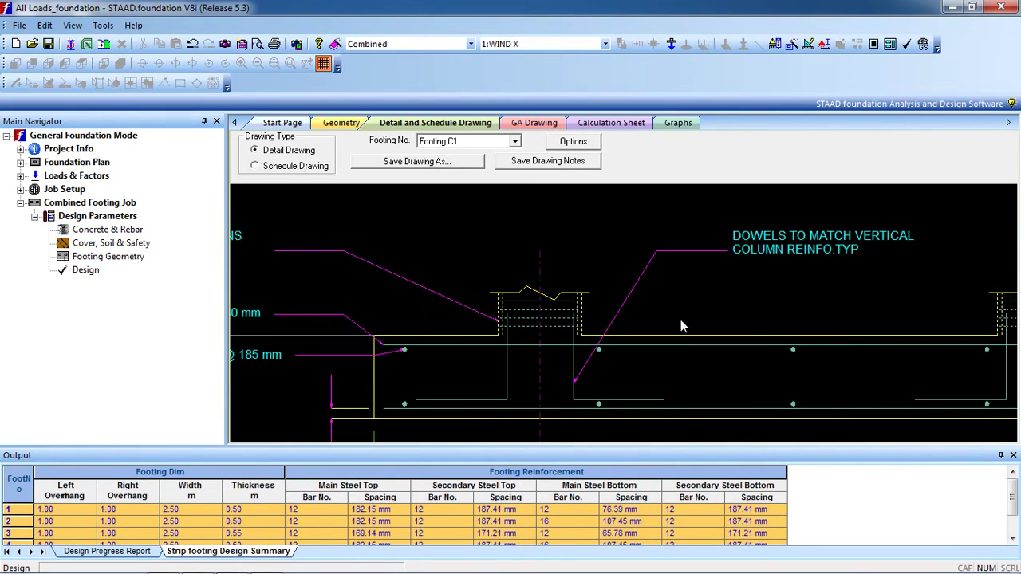
pyautogui.scroll(-5, 724, 275)
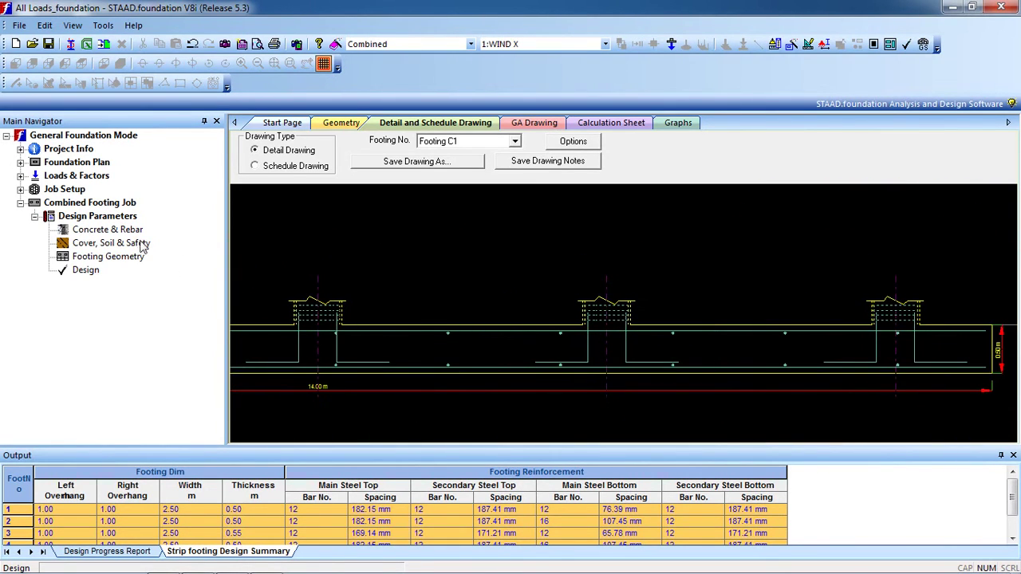
pyautogui.scroll(-4, 323, 247)
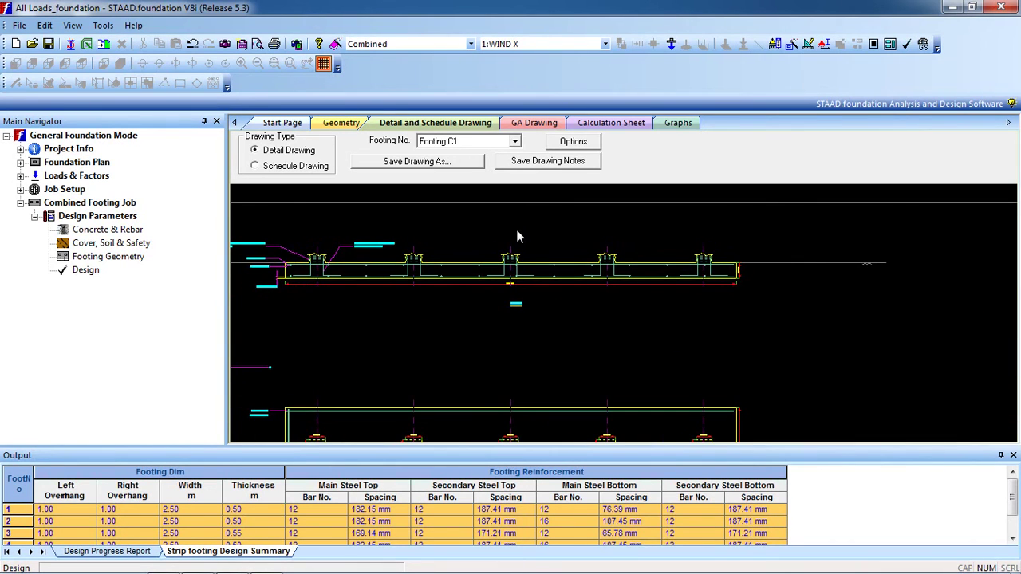
# - Examine the bottom reinforcement callouts in the plan view of Footing C1's detail drawing
pyautogui.scroll(-4, 517, 292)
pyautogui.scroll(5, 339, 279)
pyautogui.scroll(1, 444, 286)
pyautogui.scroll(1, 303, 231)
pyautogui.scroll(2, 309, 206)
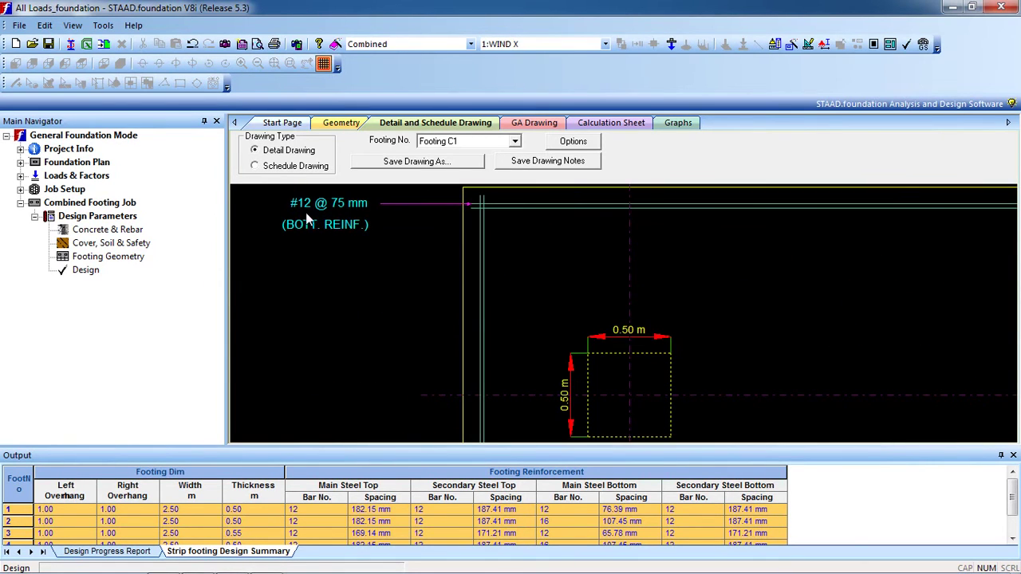
pyautogui.scroll(-5, 339, 222)
pyautogui.scroll(2, 332, 307)
pyautogui.scroll(2, 336, 342)
pyautogui.scroll(-1, 399, 347)
pyautogui.scroll(-5, 449, 324)
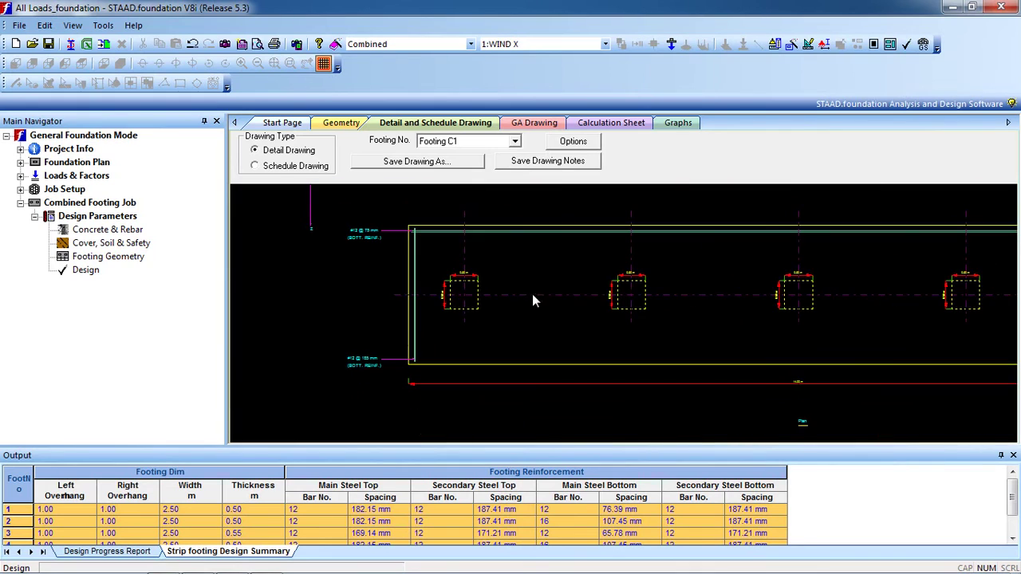
# - Check the pedestal and overall dimensions in Footing C1's plan, and look at the options for saving the drawing to a file
pyautogui.scroll(5, 481, 303)
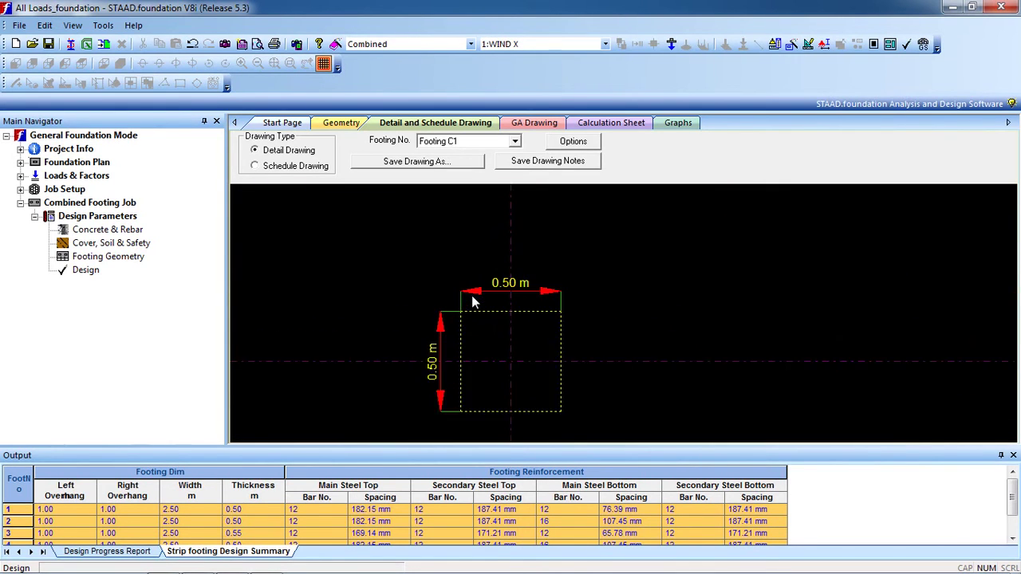
pyautogui.scroll(2, 399, 319)
pyautogui.scroll(-5, 492, 327)
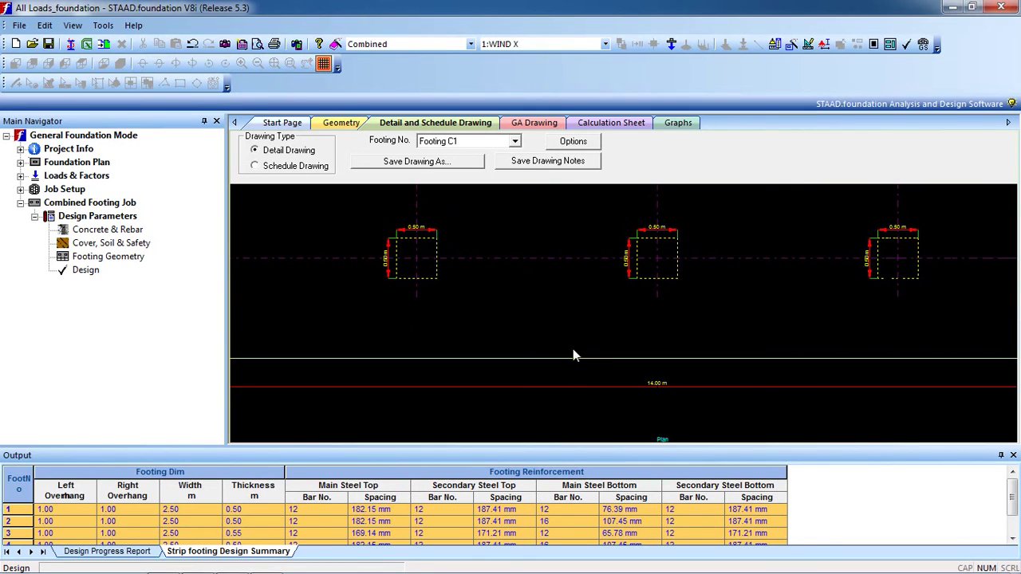
pyautogui.scroll(4, 628, 372)
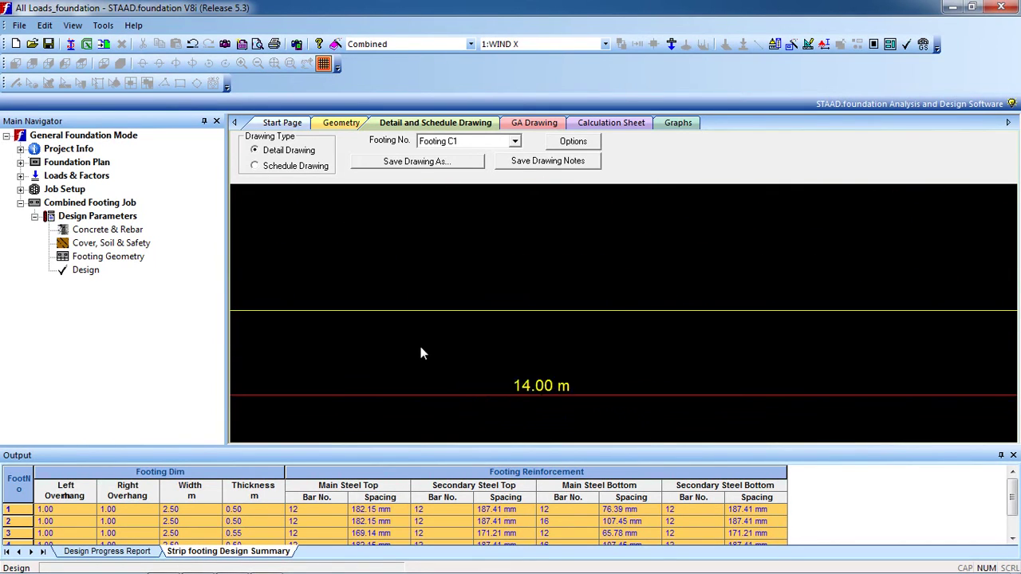
pyautogui.scroll(-5, 555, 366)
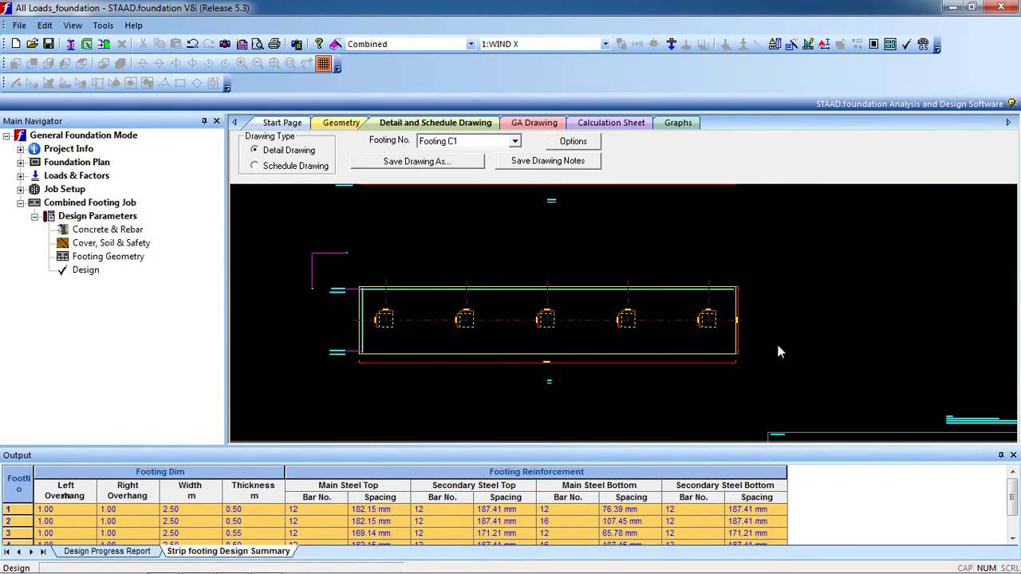
pyautogui.scroll(5, 720, 325)
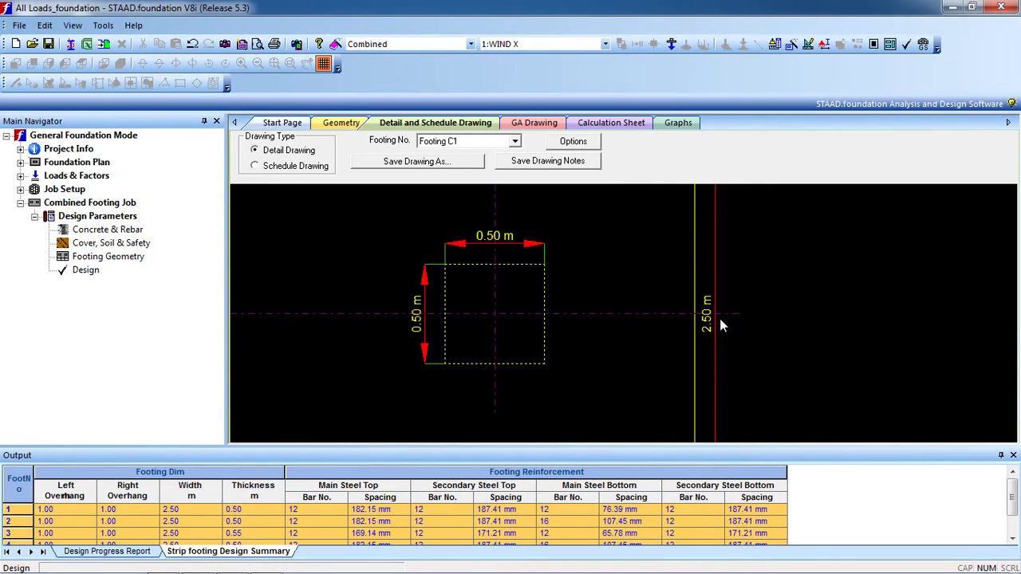
pyautogui.scroll(-5, 721, 325)
pyautogui.moveTo(575, 255)
pyautogui.mouseDown(button='middle')
pyautogui.moveTo(539, 296)
pyautogui.moveTo(535, 344)
pyautogui.mouseUp(button='middle')
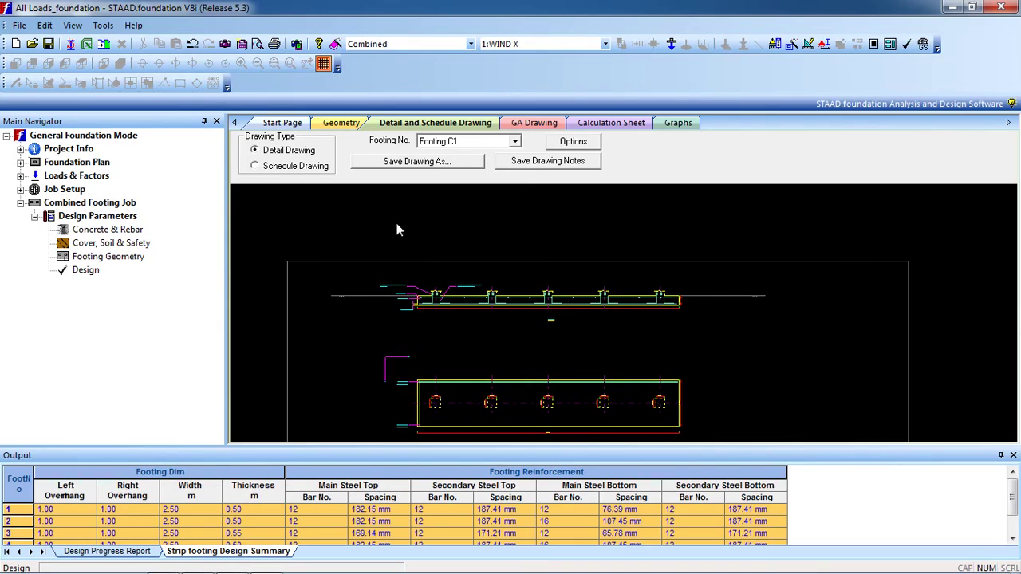
pyautogui.click(415, 164)
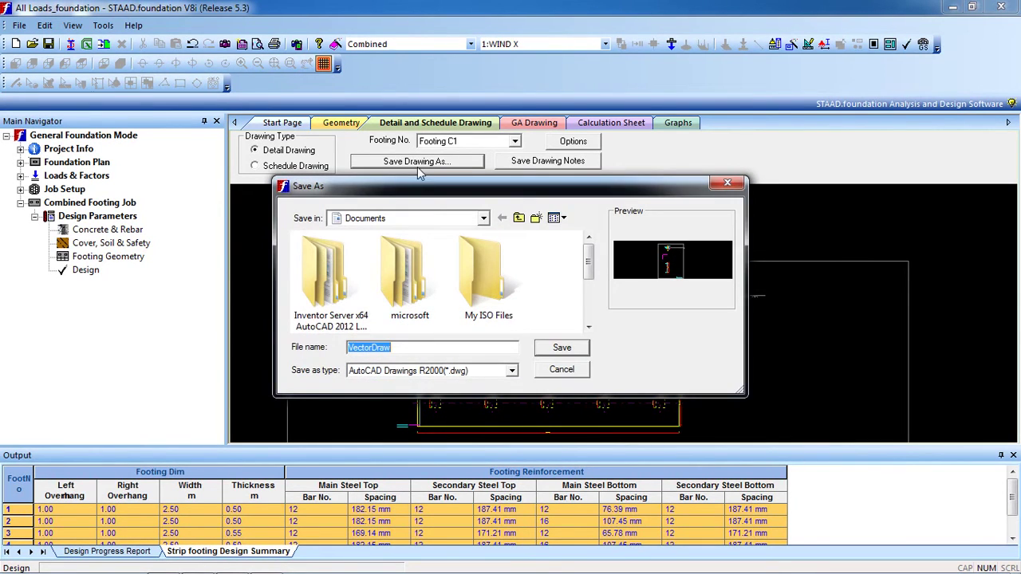
pyautogui.click(554, 371)
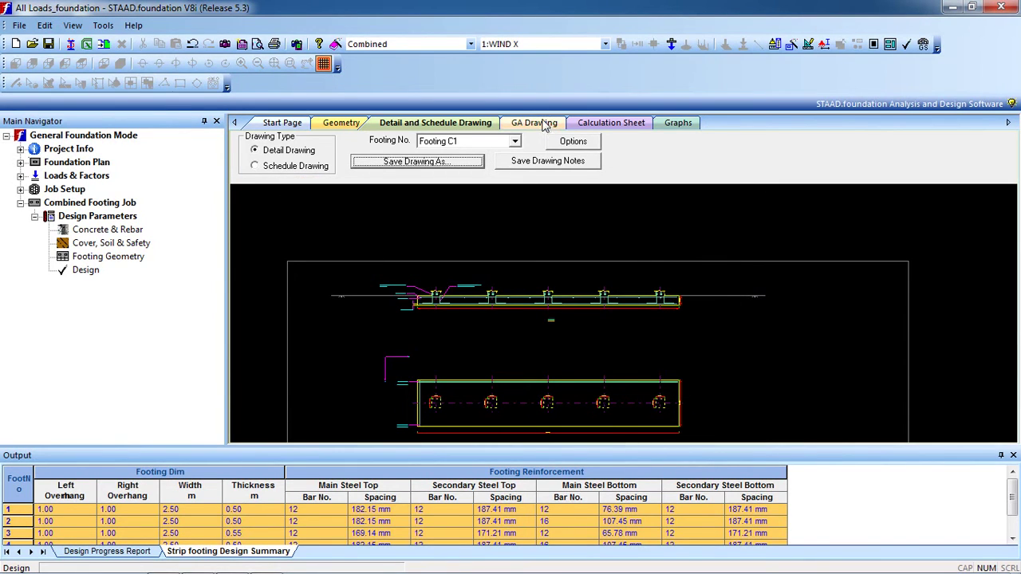
# - Show the general arrangement drawing and examine the strip footing layout with its column numbers
pyautogui.click(544, 126)
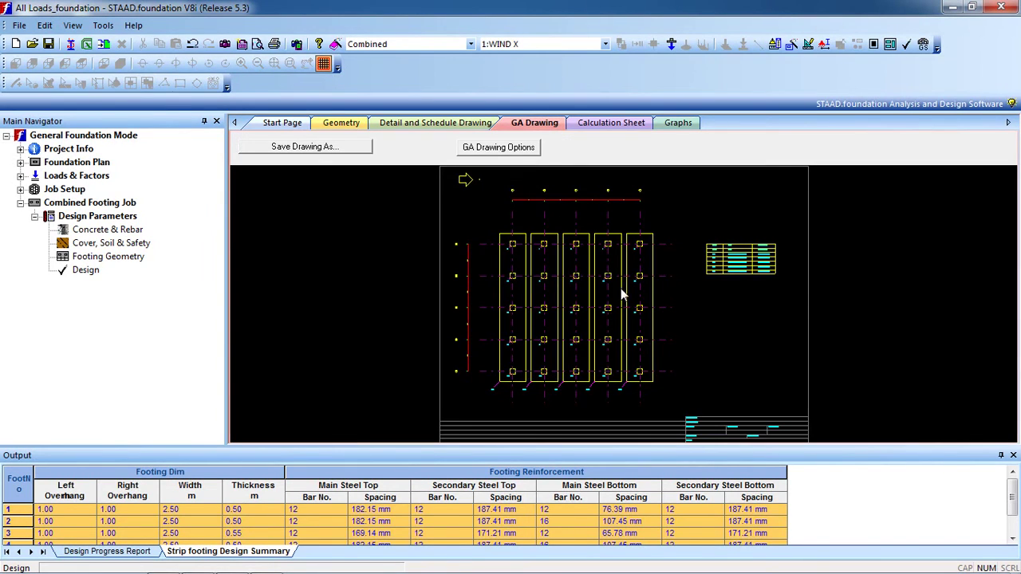
pyautogui.scroll(-3, 620, 291)
pyautogui.scroll(5, 495, 220)
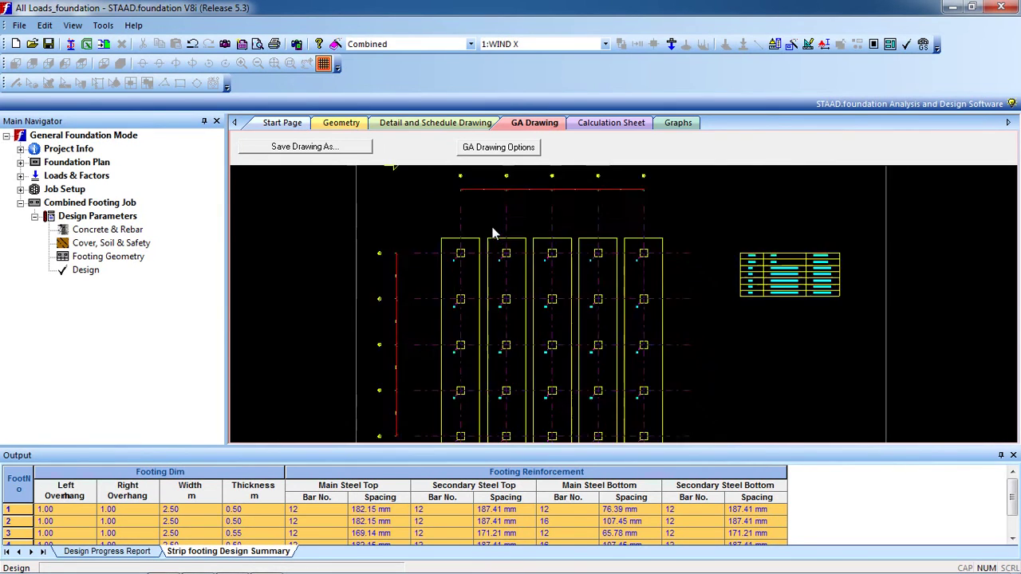
pyautogui.scroll(3, 547, 275)
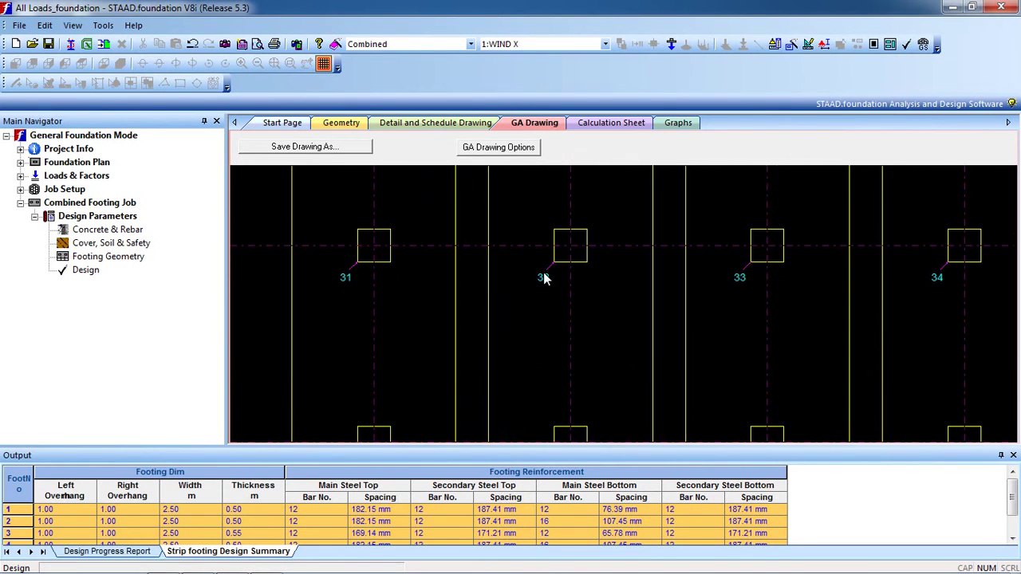
pyautogui.scroll(-5, 548, 287)
pyautogui.scroll(2, 711, 205)
pyautogui.scroll(-2, 647, 361)
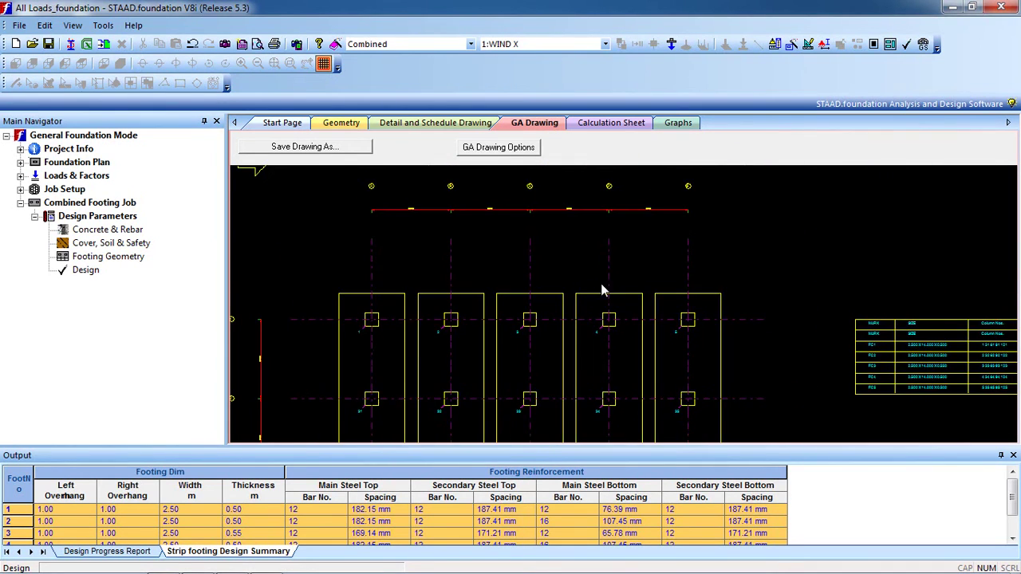
# - Examine the general arrangement drawing's table of footing marks, sizes and column numbers
pyautogui.scroll(2, 640, 253)
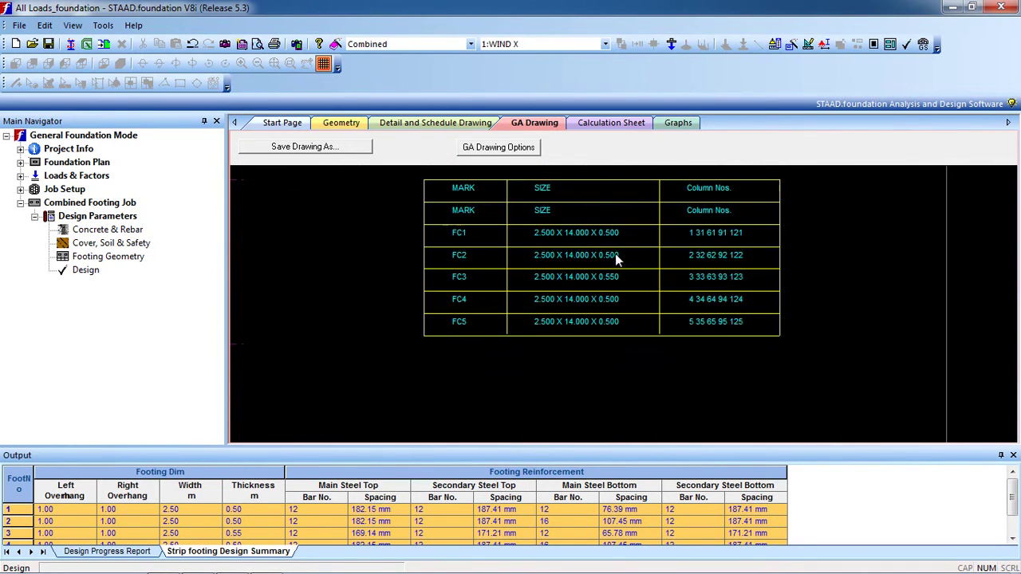
pyautogui.scroll(1, 615, 236)
pyautogui.moveTo(615, 237); pyautogui.dragTo(561, 267, button='middle')
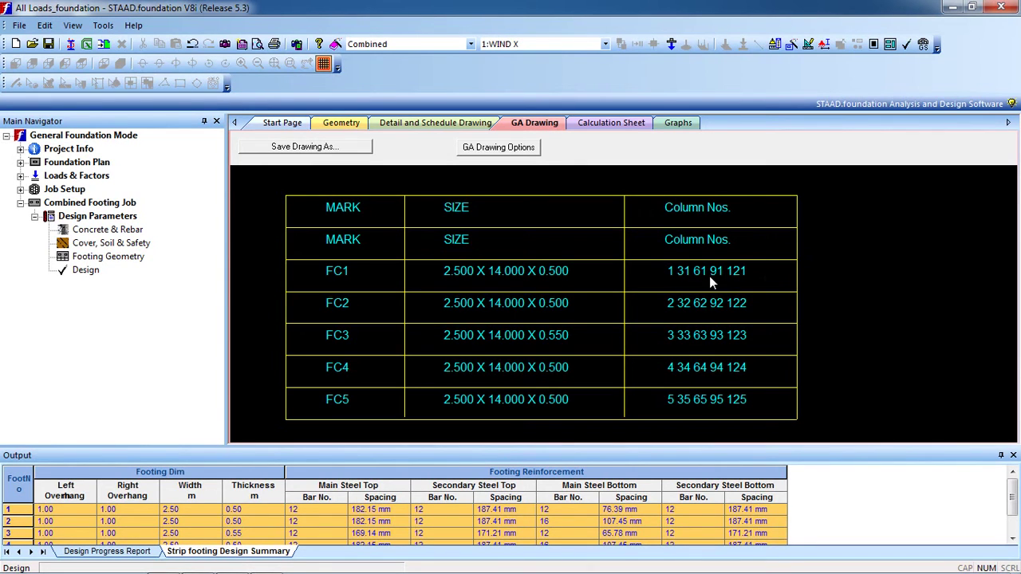
pyautogui.scroll(3, 582, 263)
pyautogui.scroll(-7, 602, 263)
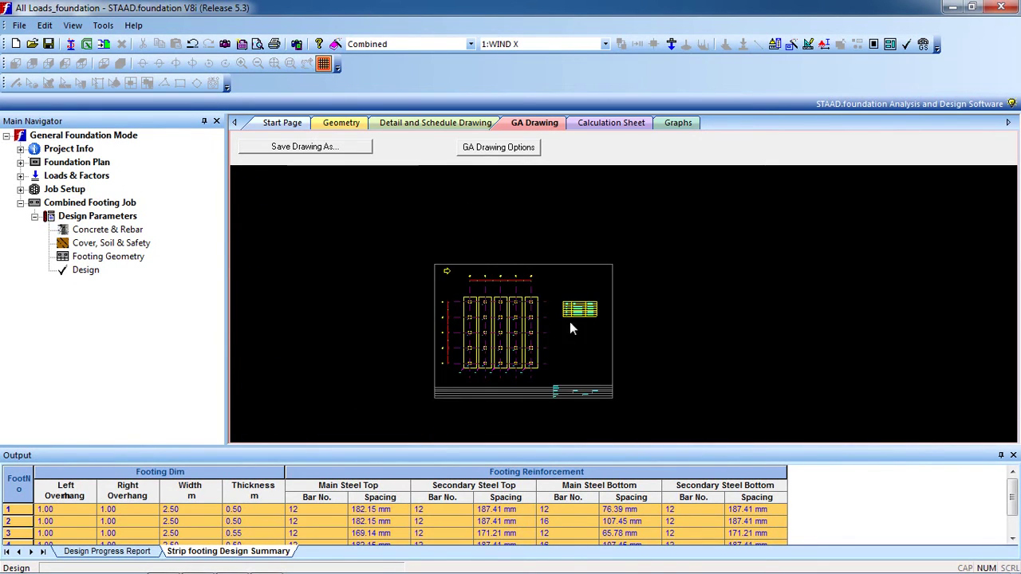
pyautogui.moveTo(562, 350); pyautogui.dragTo(533, 319, button='middle')
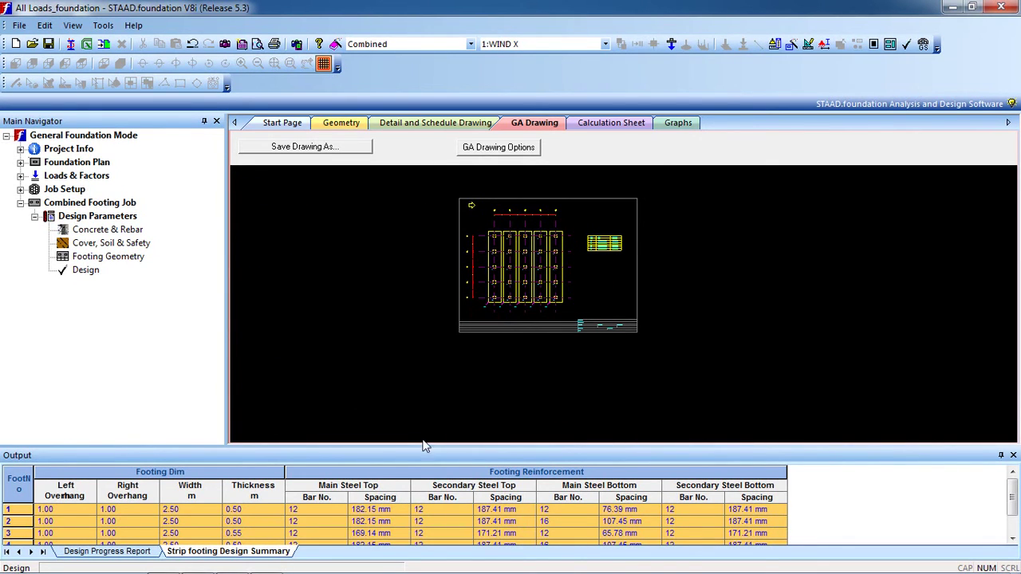
# - Undock the strip footing design summary and widen it to review the footing dimensions together with the reinforcement values
pyautogui.click(305, 482)
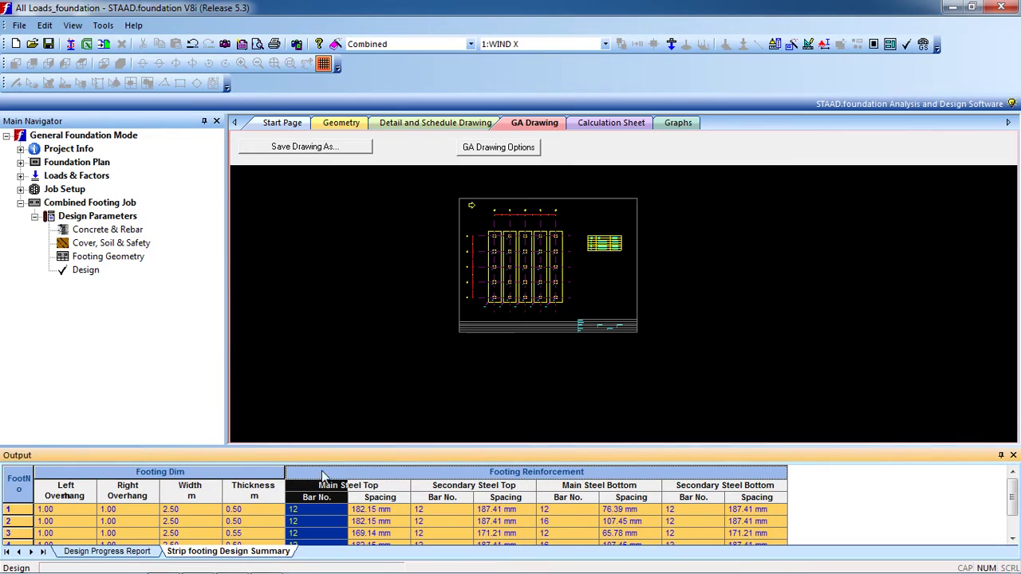
pyautogui.click(251, 475)
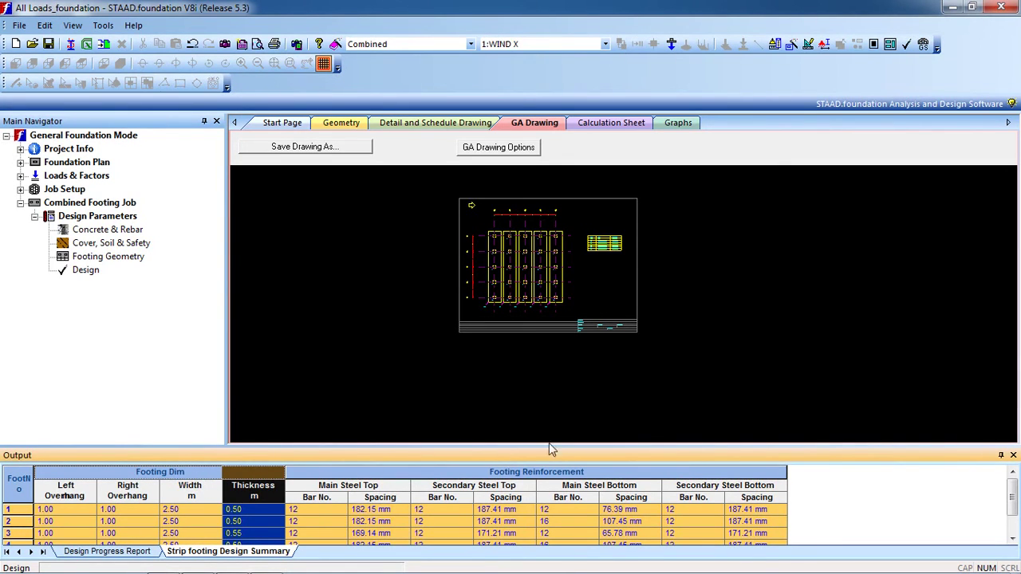
pyautogui.click(755, 474)
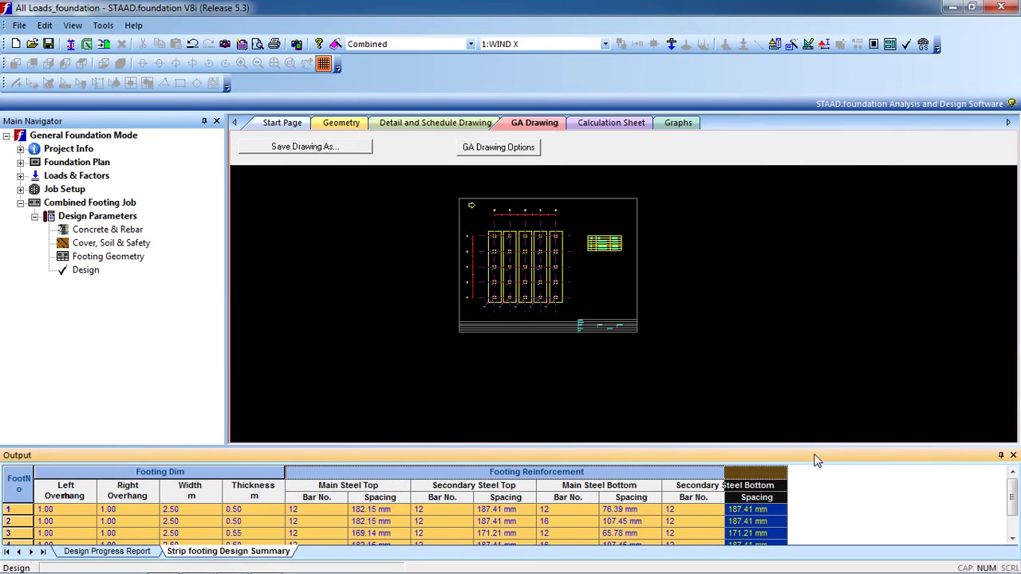
pyautogui.moveTo(813, 457); pyautogui.dragTo(815, 418)
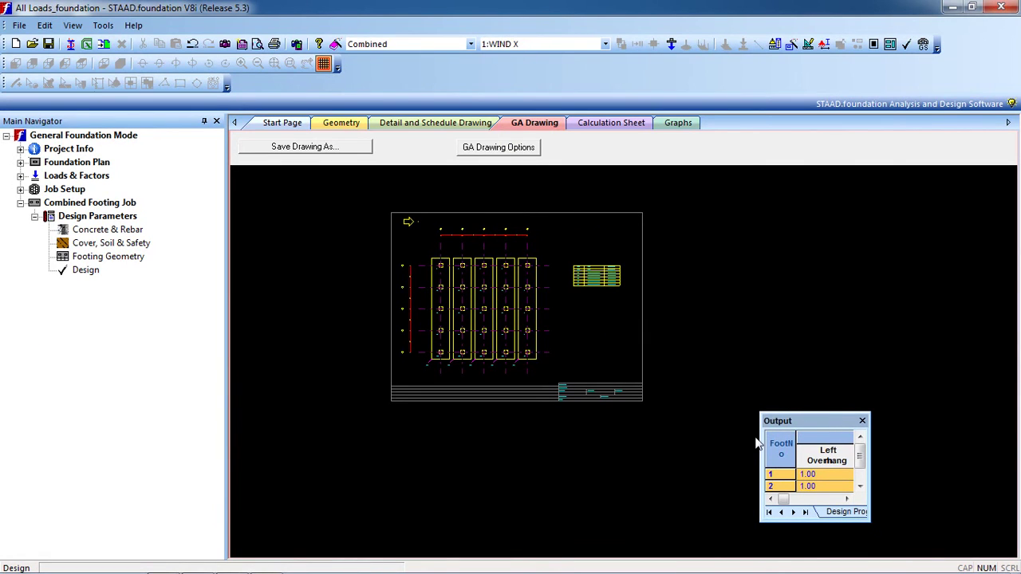
pyautogui.moveTo(763, 445); pyautogui.dragTo(5, 399)
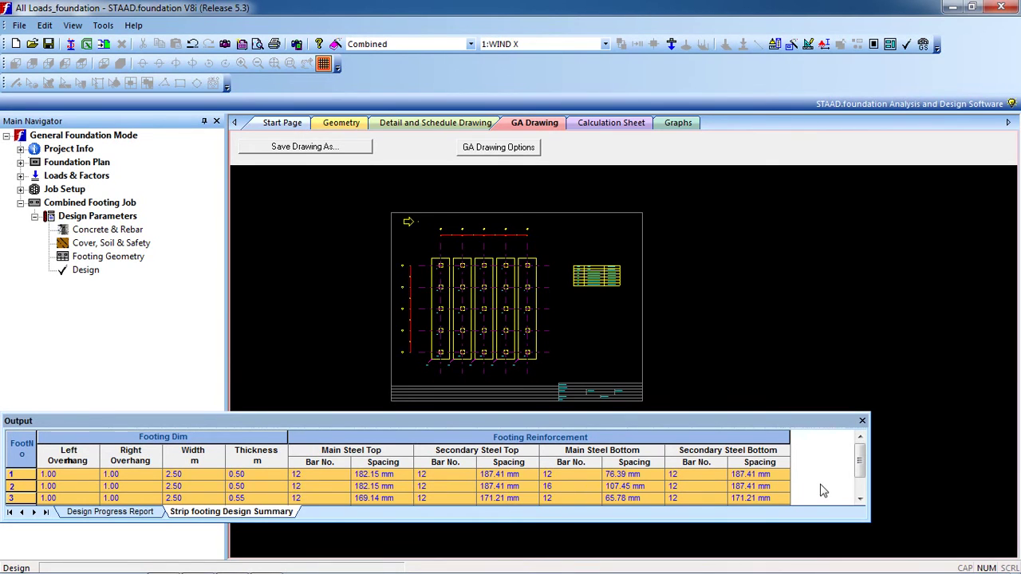
# - Look through the calculation sheet and the shear force and bending moment graphs, closing the floating design output
pyautogui.click(626, 126)
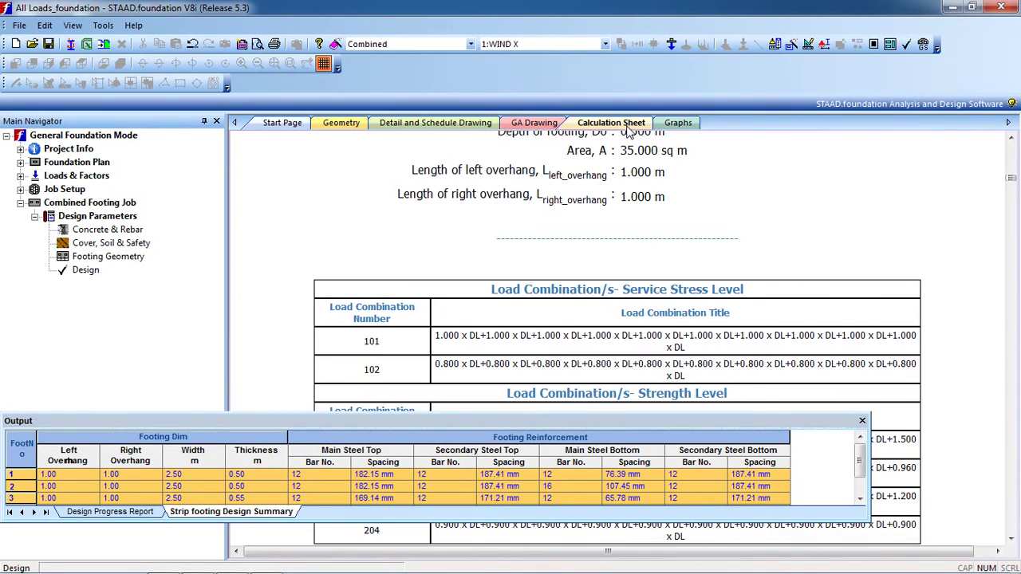
pyautogui.click(678, 126)
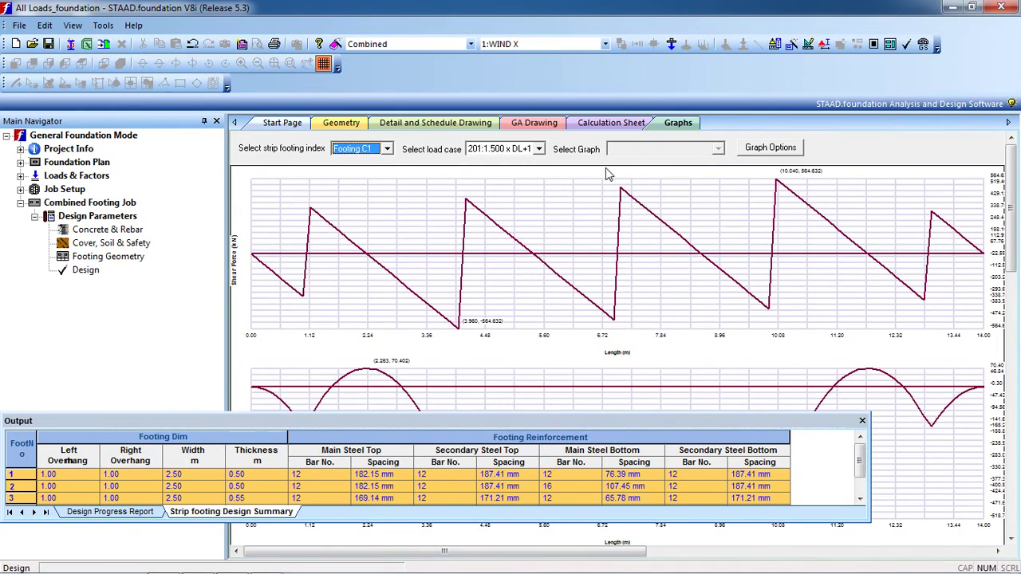
pyautogui.click(862, 421)
# - Compare the shear force and bending moment graphs of the strip footings, including Footings C5, C3 and C2, under load case 201
pyautogui.press('Down')
pyautogui.press('Down')
pyautogui.press('Down')
pyautogui.press('Down')
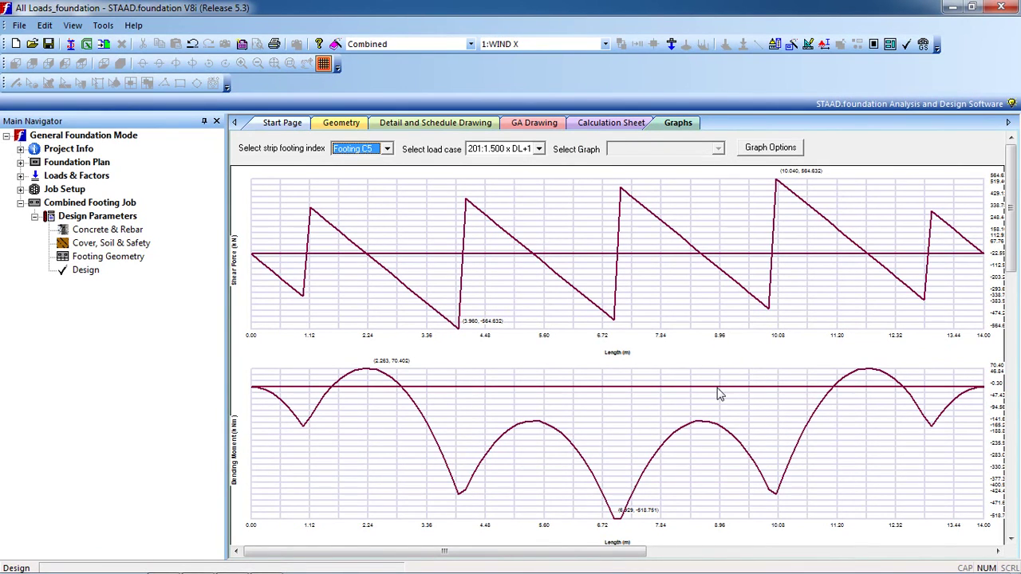
pyautogui.click(383, 152)
pyautogui.click(381, 162)
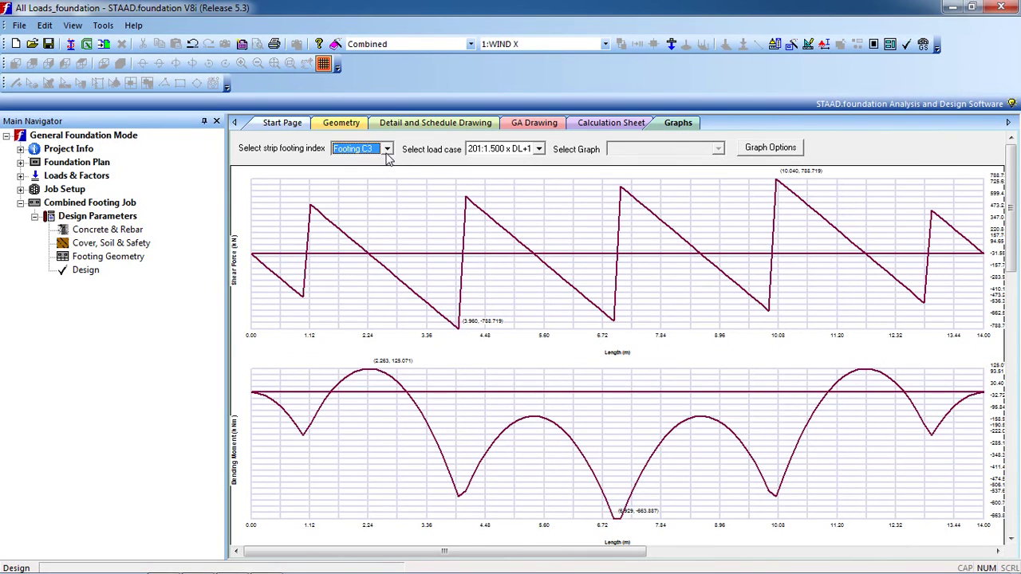
pyautogui.click(387, 152)
pyautogui.click(387, 164)
pyautogui.click(387, 164)
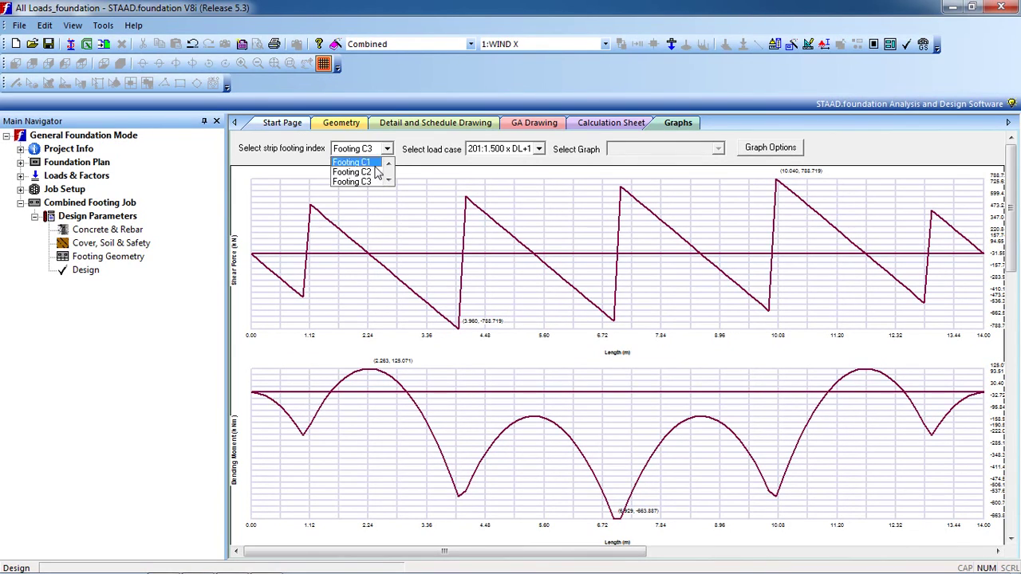
pyautogui.click(377, 162)
pyautogui.click(385, 149)
pyautogui.click(374, 167)
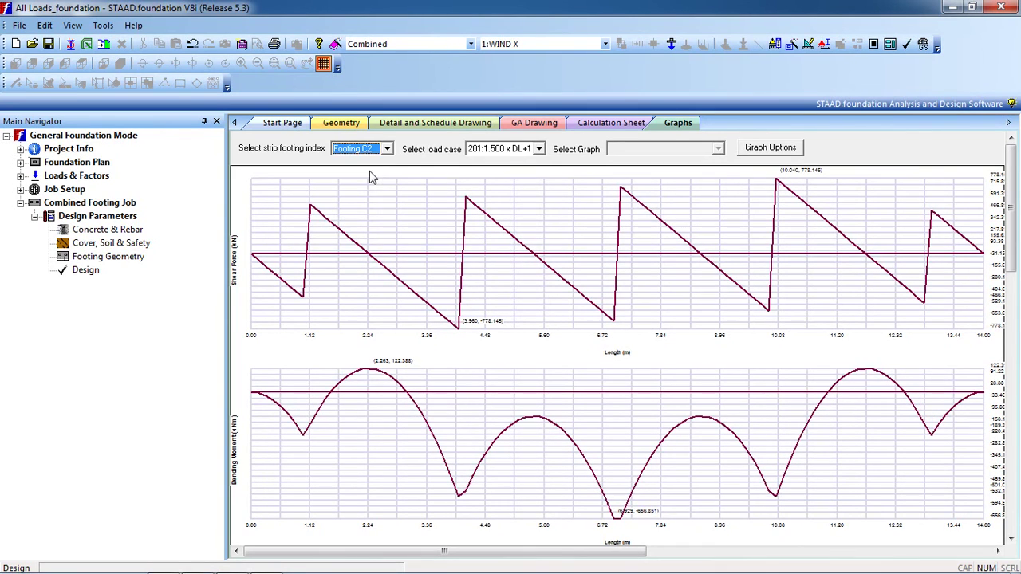
# - Compare Footing C2's shear force and bending moment graphs across the factored load cases, including 201 and 203
pyautogui.click(540, 149)
pyautogui.click(513, 170)
pyautogui.click(540, 149)
pyautogui.click(518, 181)
pyautogui.click(540, 149)
pyautogui.click(520, 191)
pyautogui.click(540, 149)
pyautogui.click(511, 162)
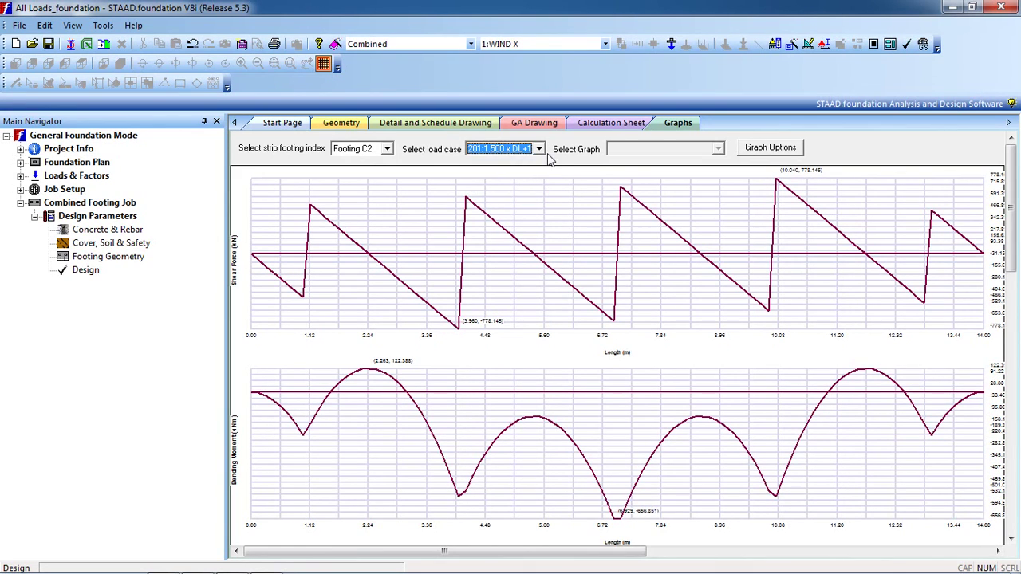
pyautogui.click(539, 150)
pyautogui.click(518, 181)
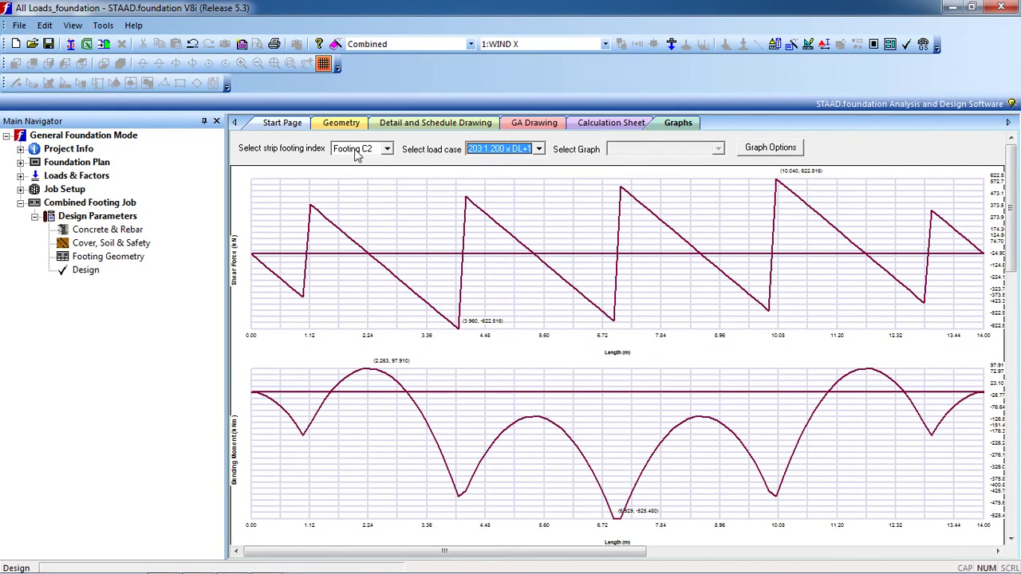
# - Return to the detail drawing of Footing C1
pyautogui.click(435, 123)
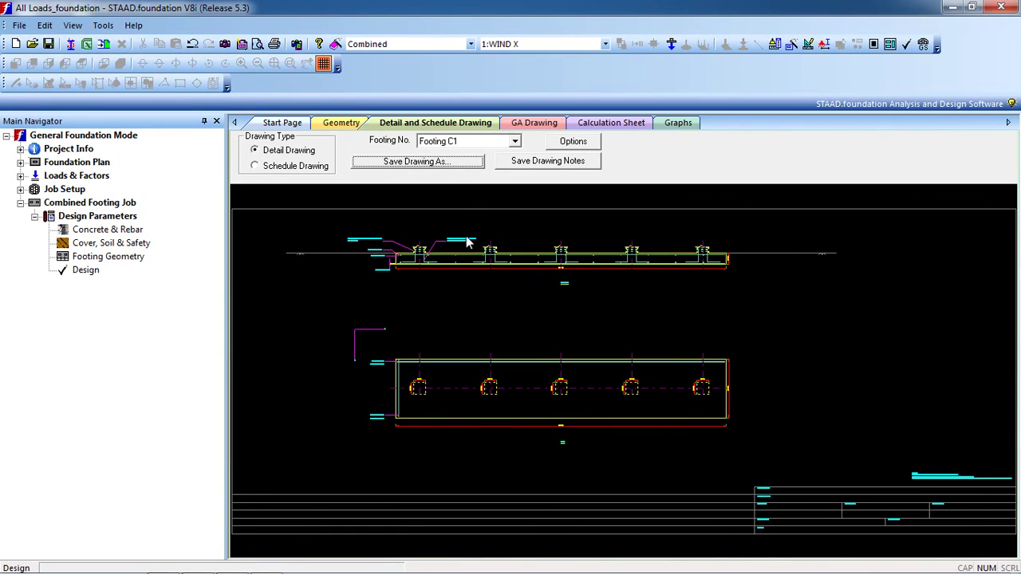